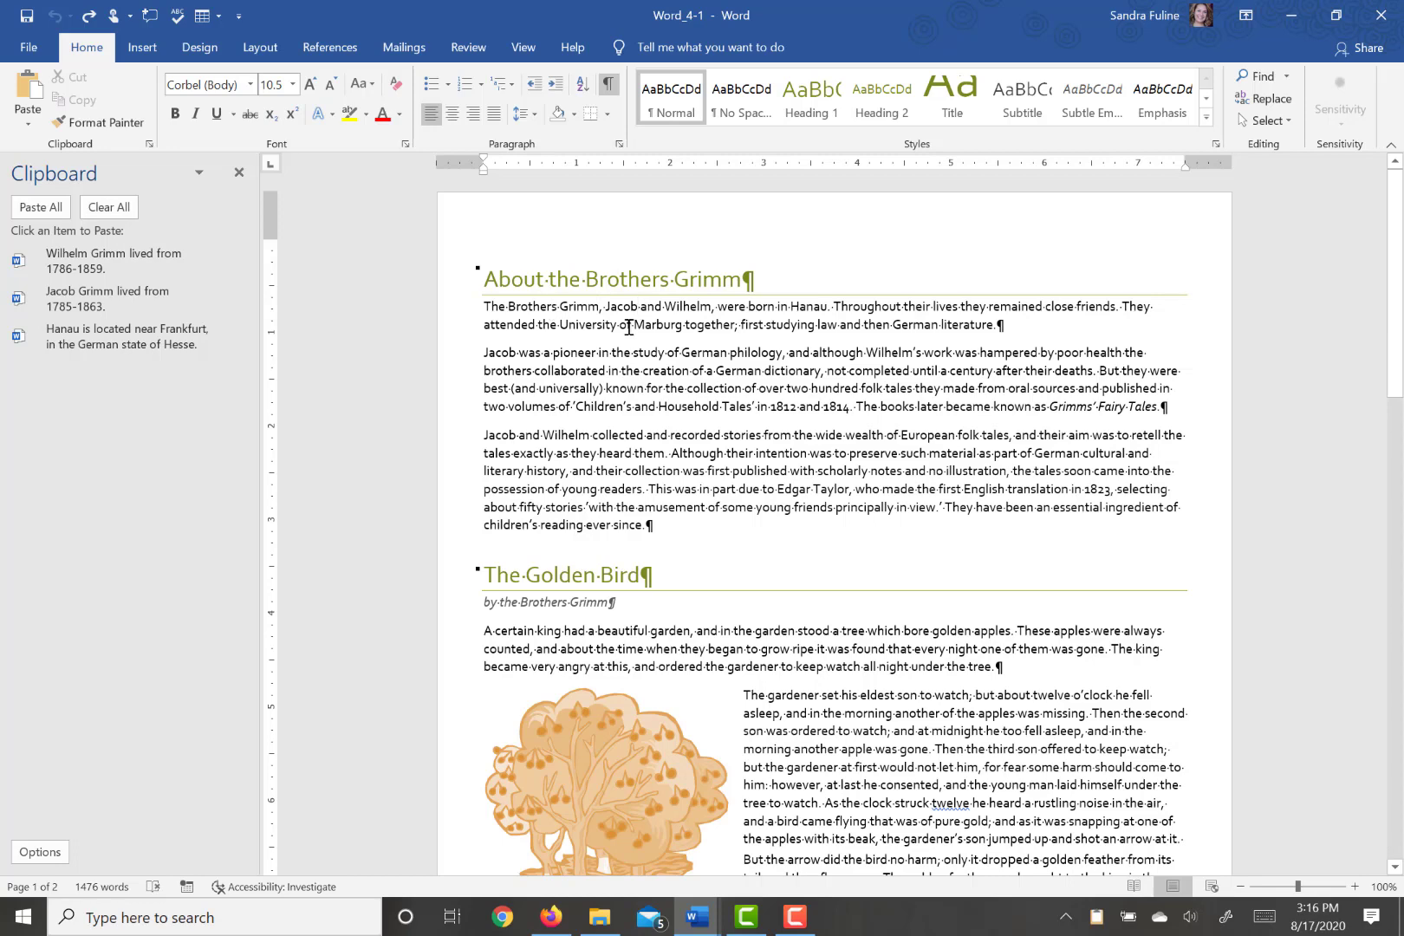
- Insert an endnote after "Jacob" in the first paragraph and paste the copied text "Jacob Grimm lived from 1785-1863."
{"action": "left_click", "coordinate": [328, 47]}
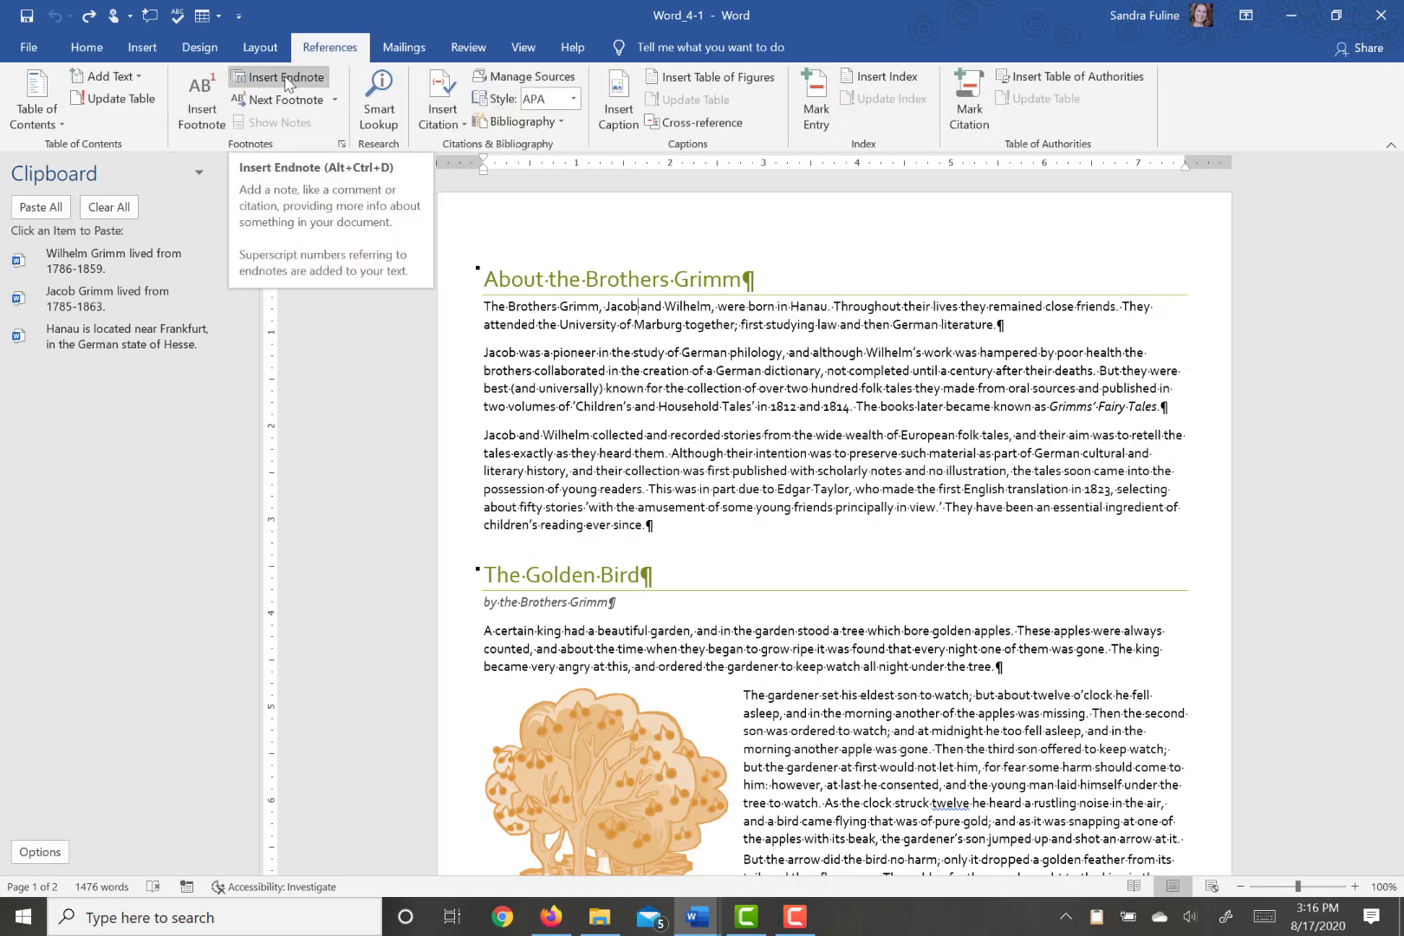
{"action": "left_click", "coordinate": [286, 80]}
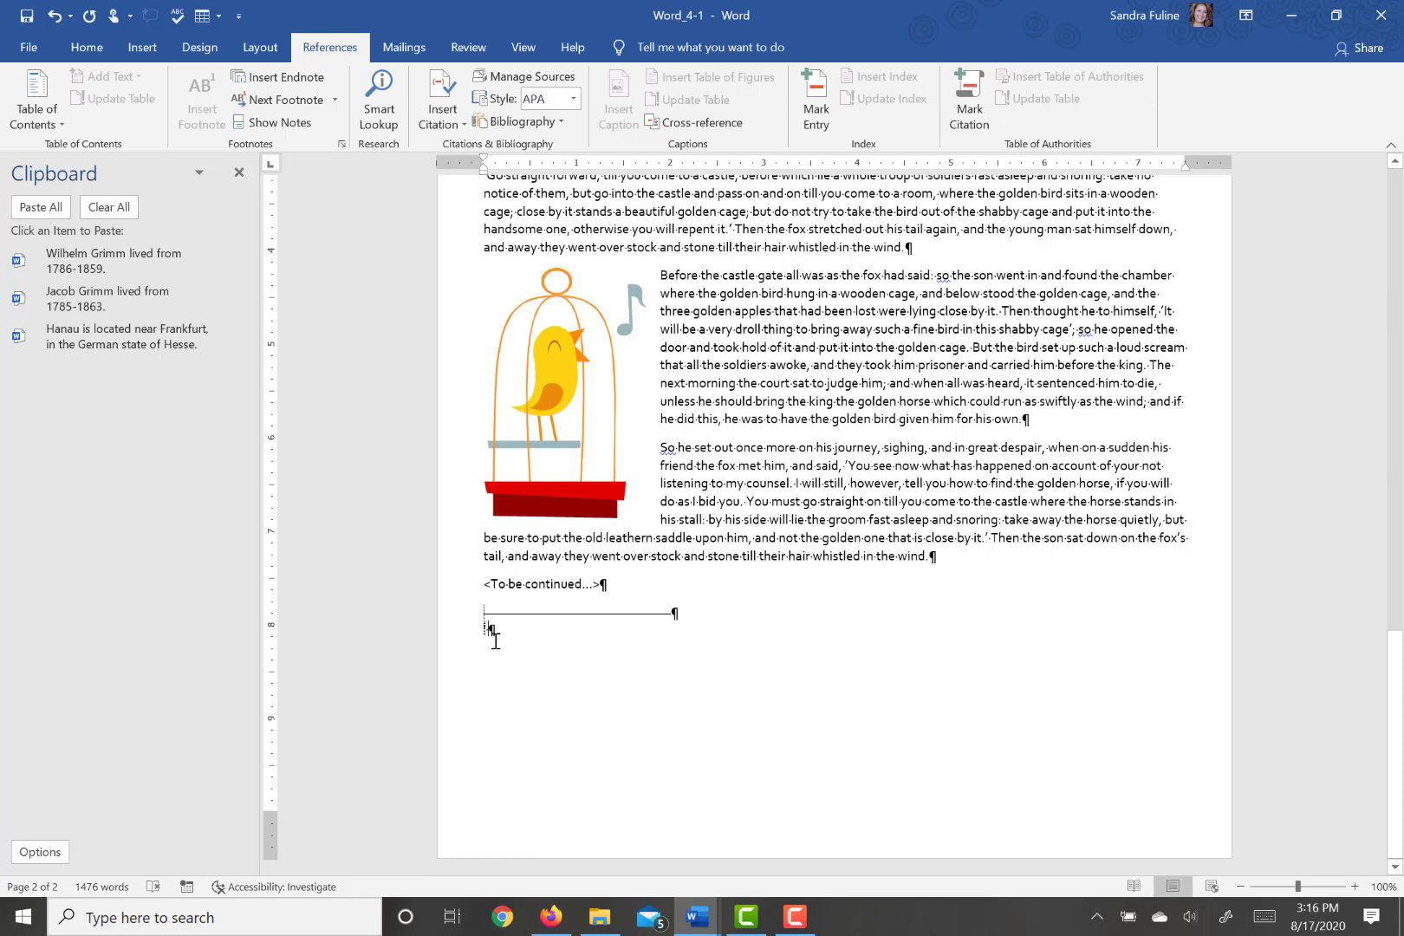
{"action": "left_click", "coordinate": [65, 305]}
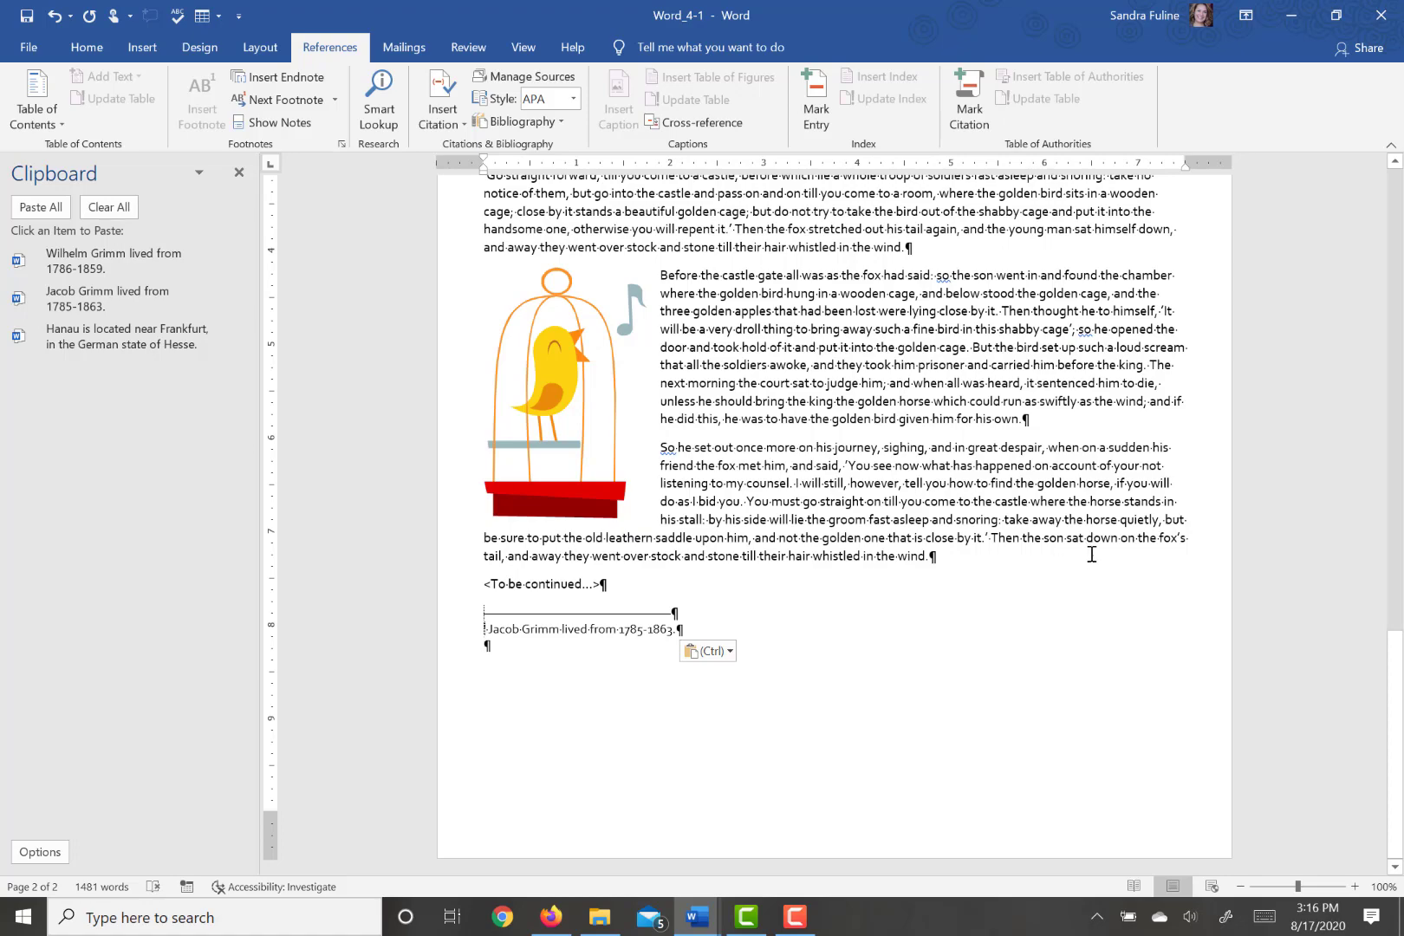
- Add an endnote after "Wilhelm" with the copied text "Wilhelm Grimm lived from 1786-1859." and remove the blank line between the endnotes
{"action": "left_click_drag", "start_coordinate": [1394, 706], "coordinate": [1394, 245]}
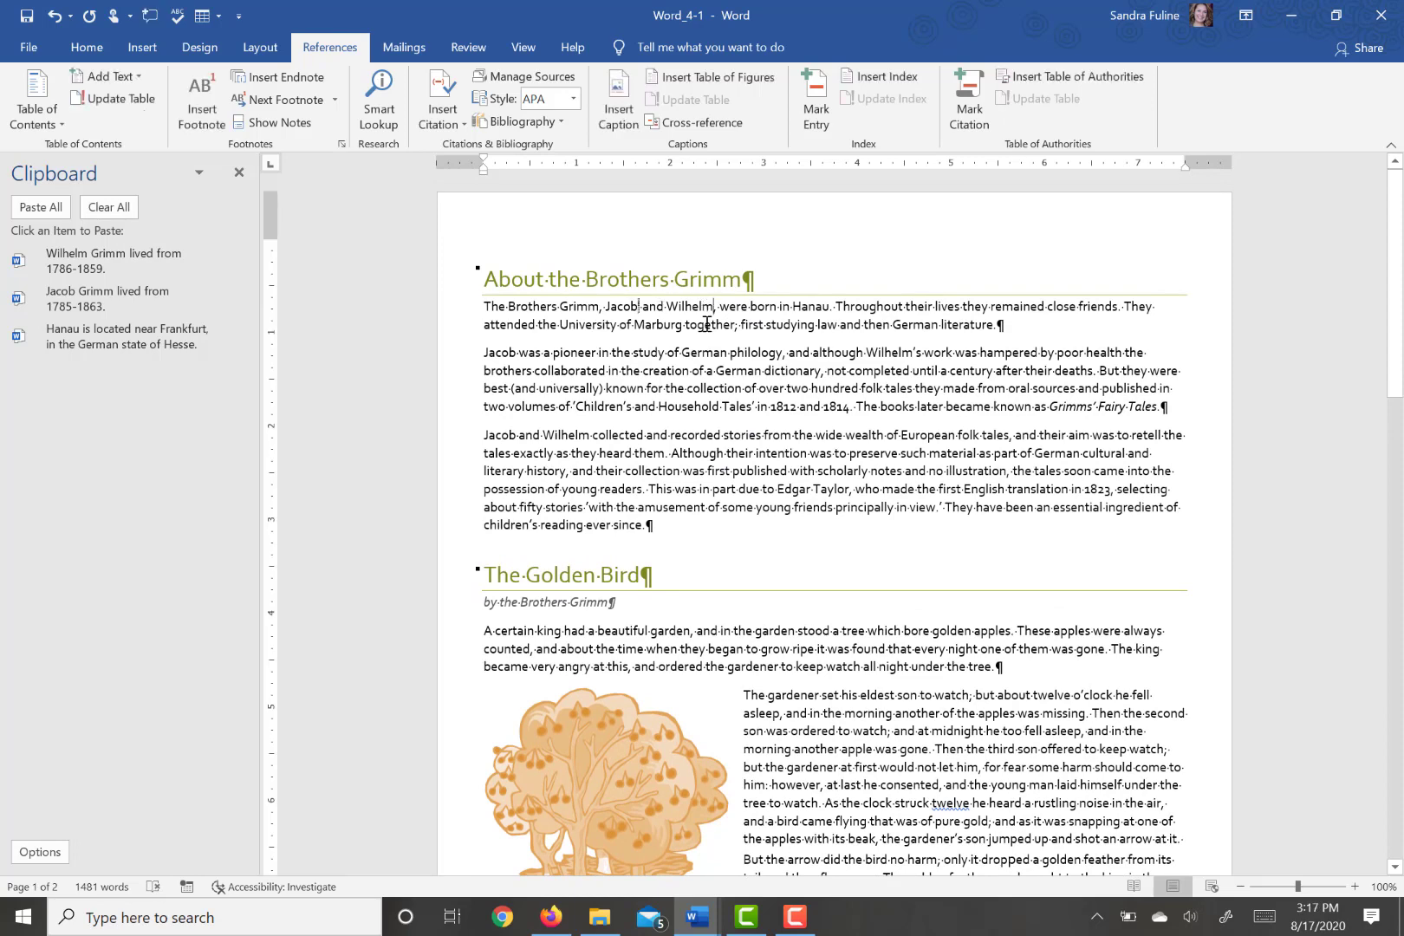
{"action": "left_click", "coordinate": [276, 78]}
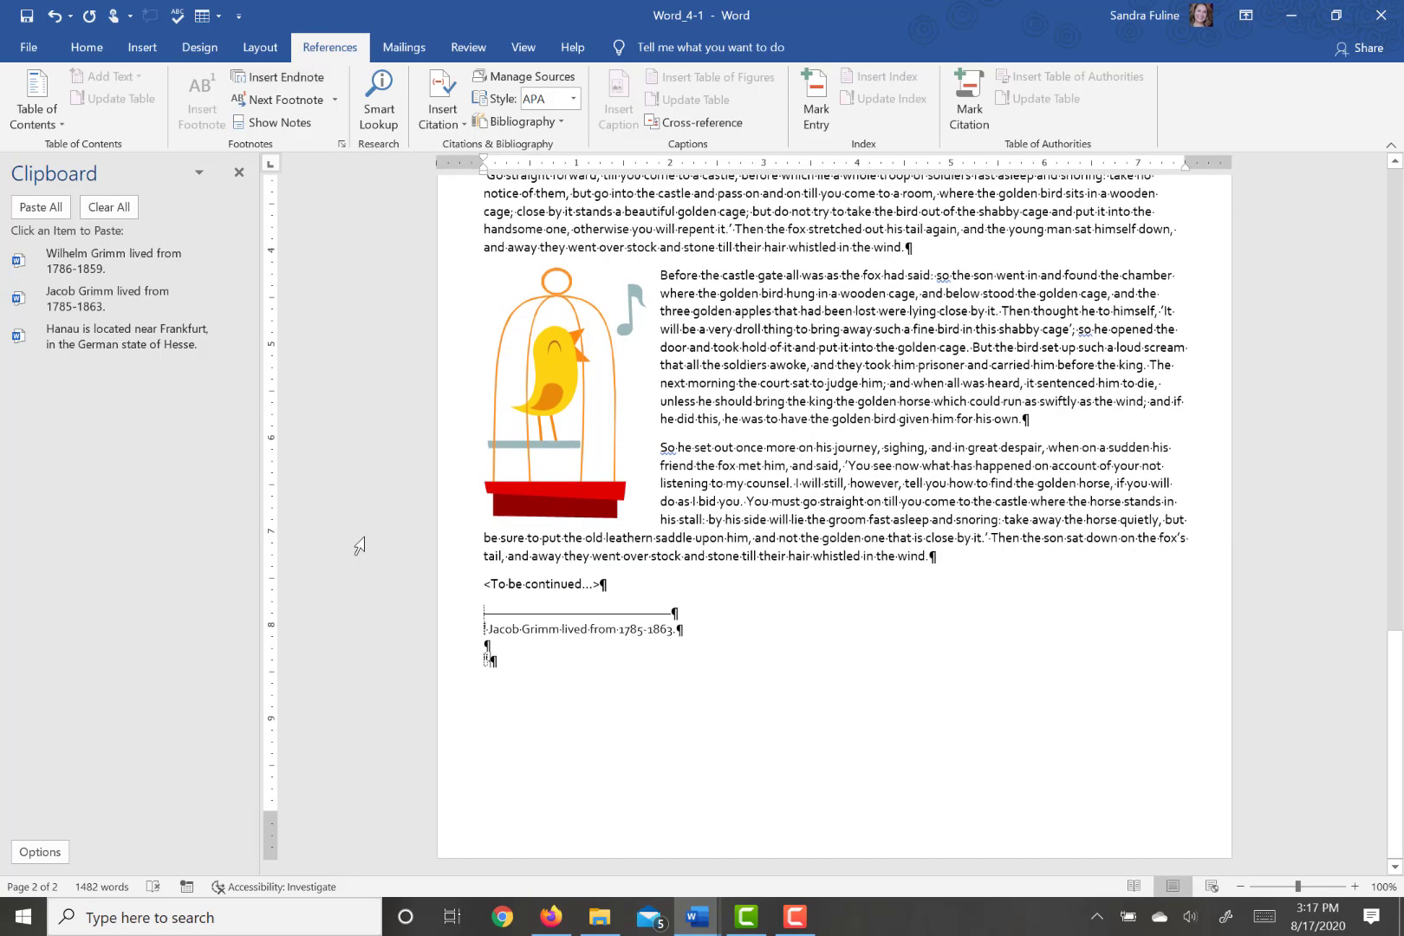
{"action": "left_click", "coordinate": [82, 264]}
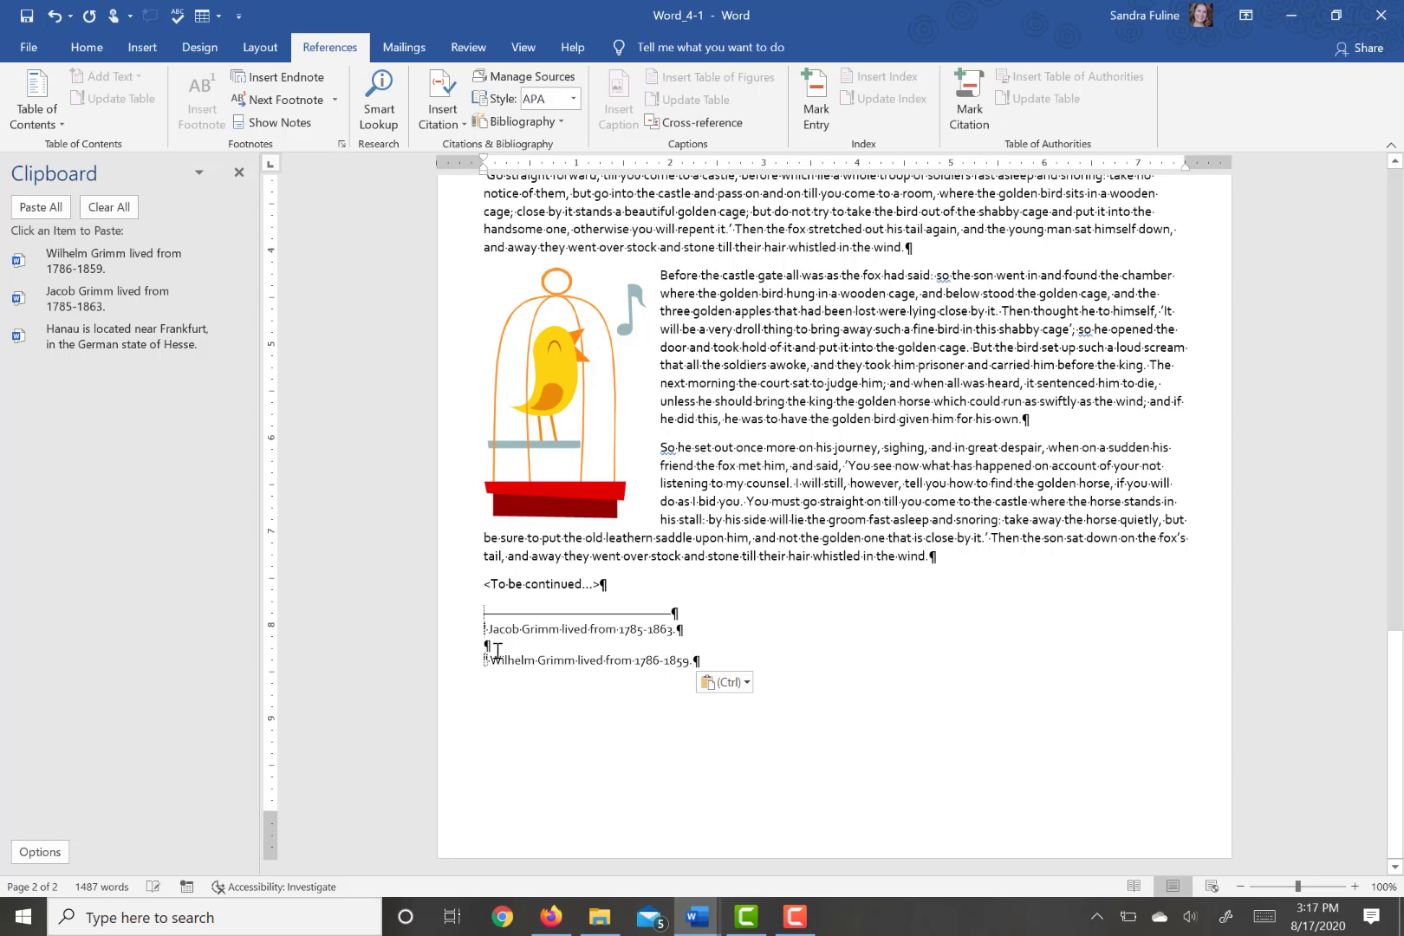
{"action": "key", "text": "BackSpace"}
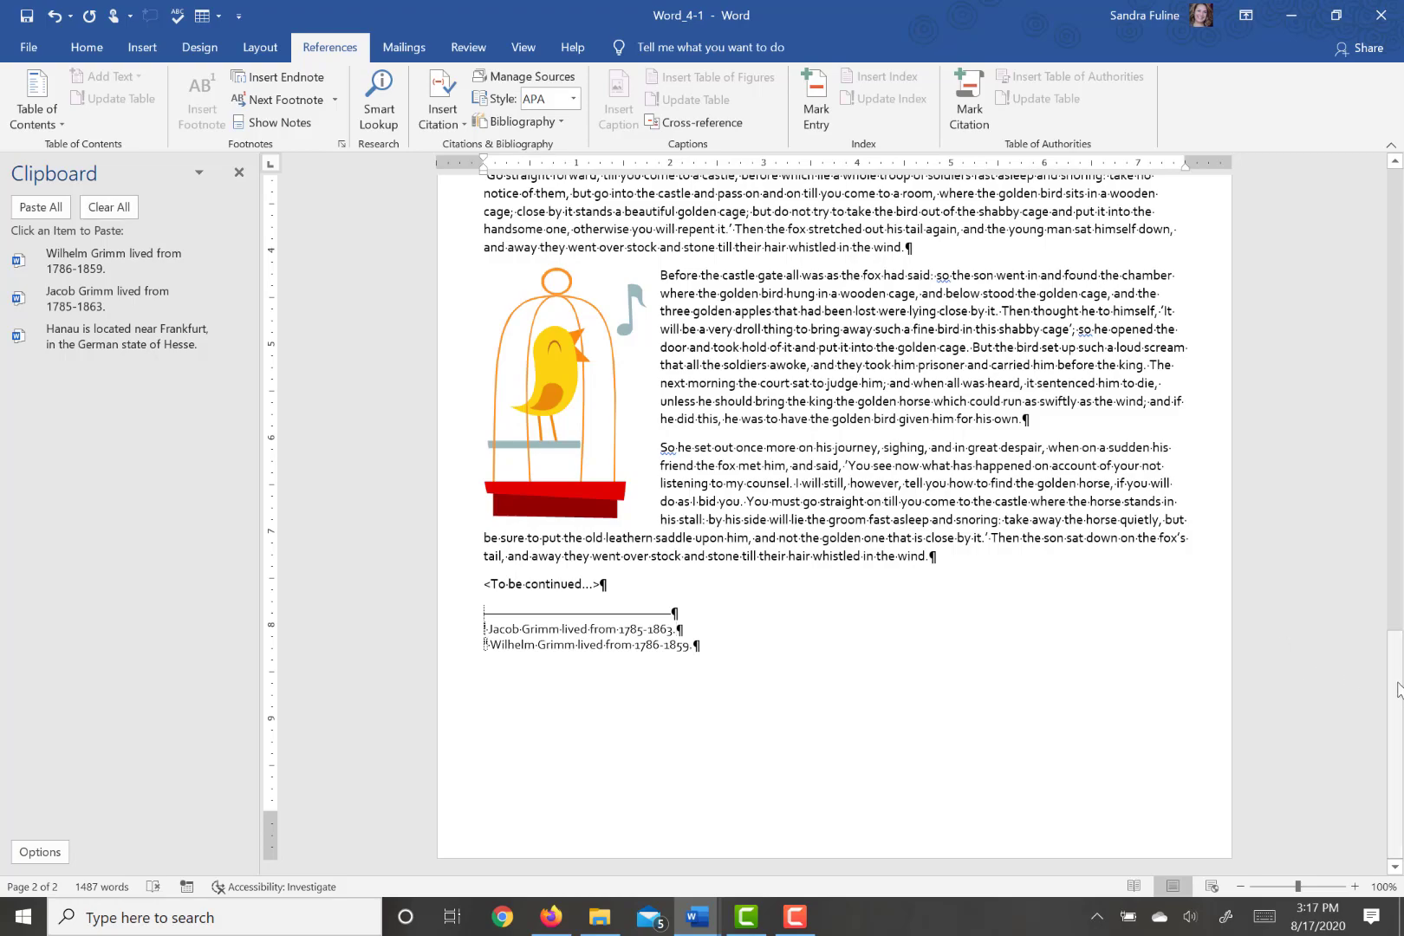
- Insert a footnote after "Hanau" in the first paragraph and paste "Hanau is located near Frankfurt, in the German state of Hesse."
{"action": "left_click_drag", "start_coordinate": [1395, 685], "coordinate": [1263, 77]}
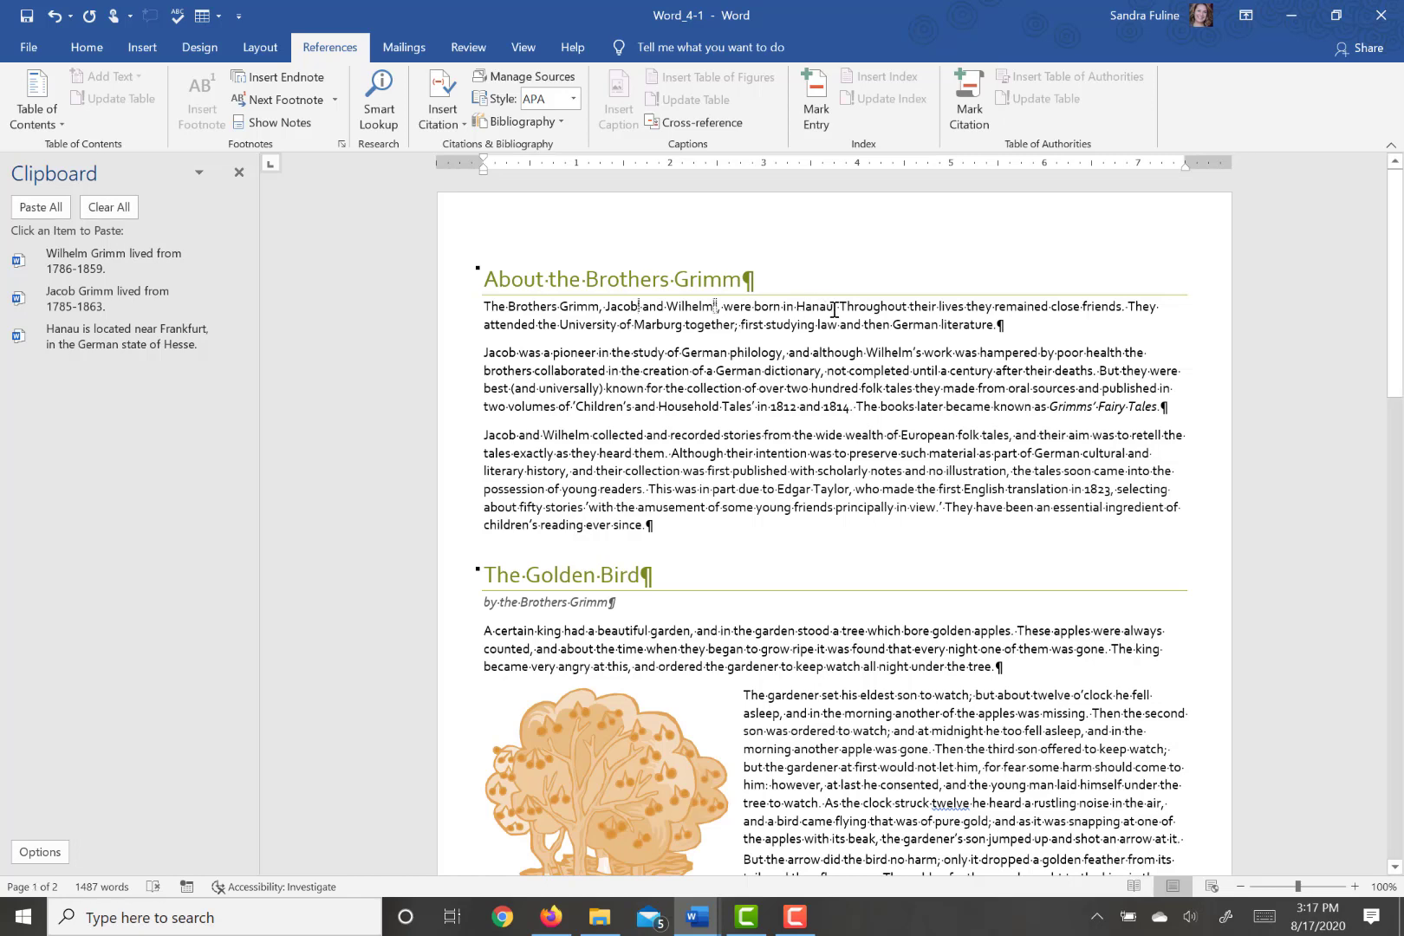
{"action": "left_click", "coordinate": [832, 309]}
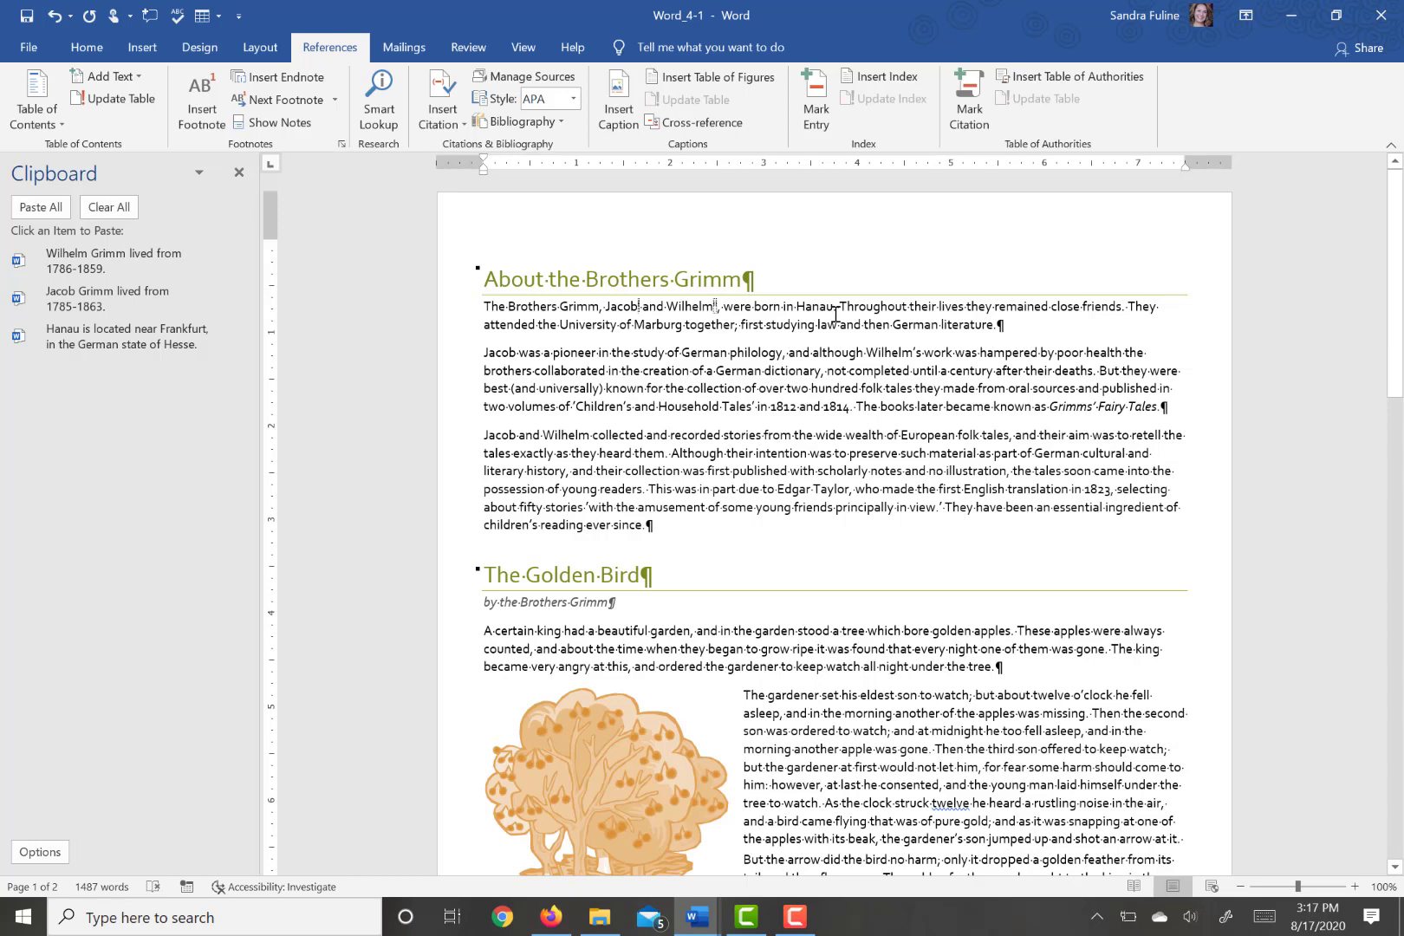
{"action": "left_click", "coordinate": [204, 113]}
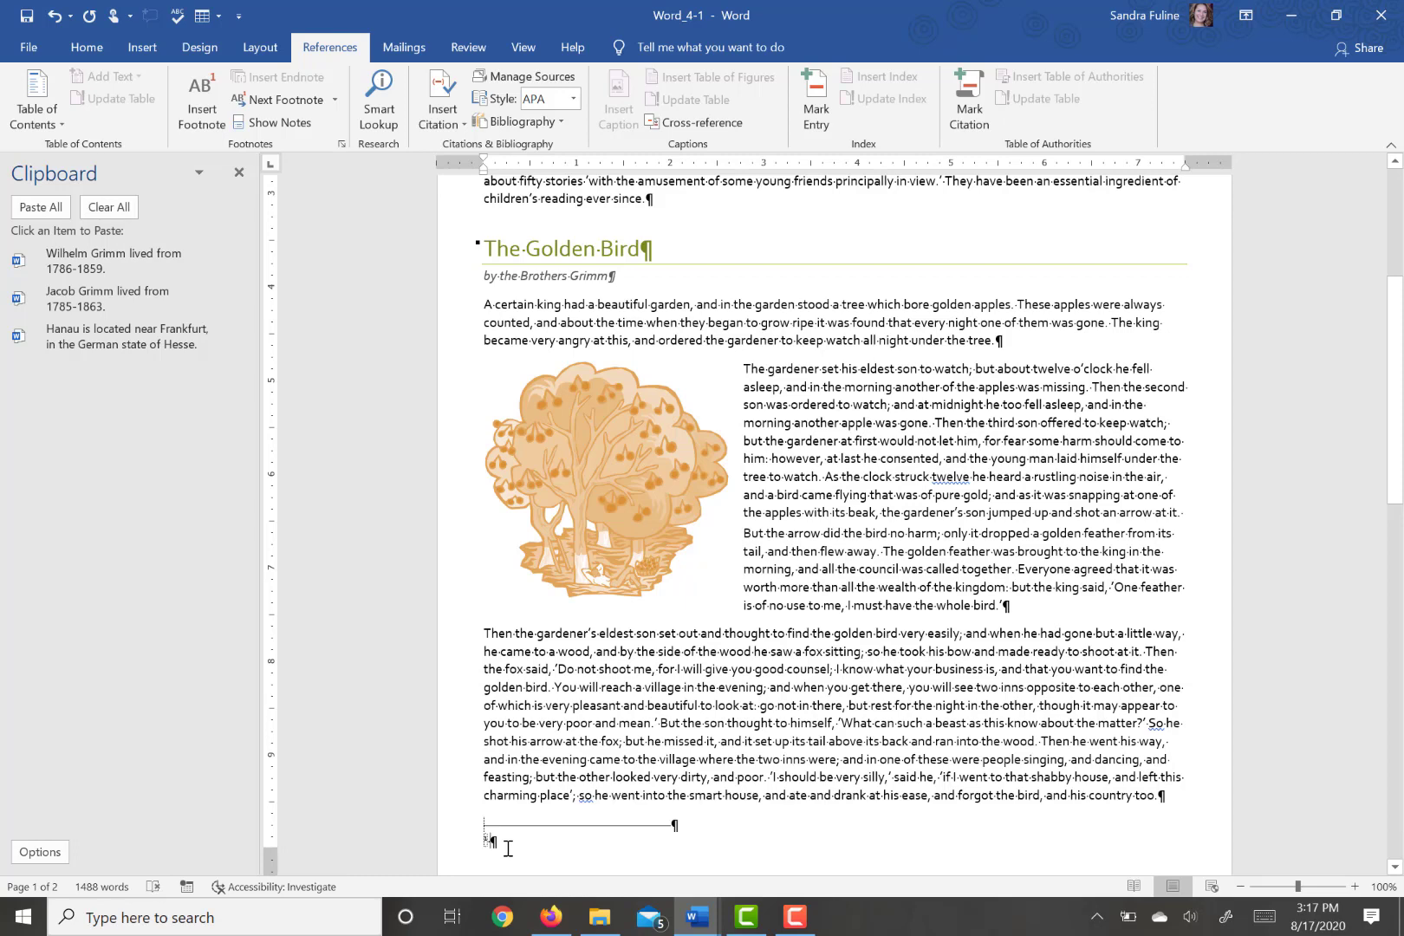
{"action": "left_click", "coordinate": [124, 350]}
- Set the footnote location to Below text and apply it to the whole document
{"action": "scroll", "coordinate": [777, 616], "scroll_direction": "down", "scroll_amount": 2}
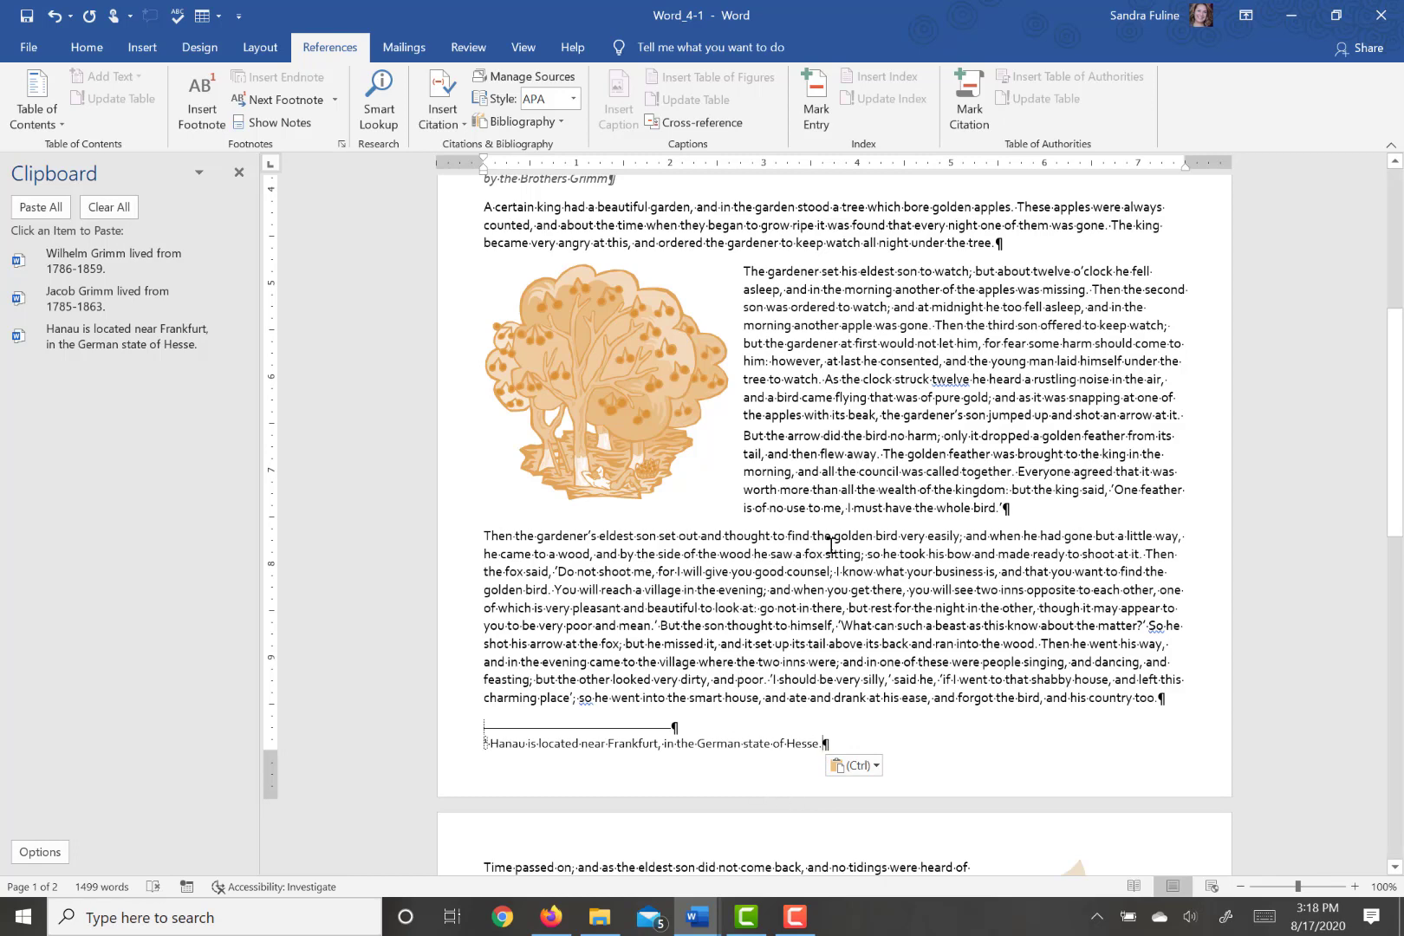
{"action": "scroll", "coordinate": [830, 546], "scroll_direction": "up", "scroll_amount": 1}
{"action": "scroll", "coordinate": [830, 546], "scroll_direction": "down", "scroll_amount": 1}
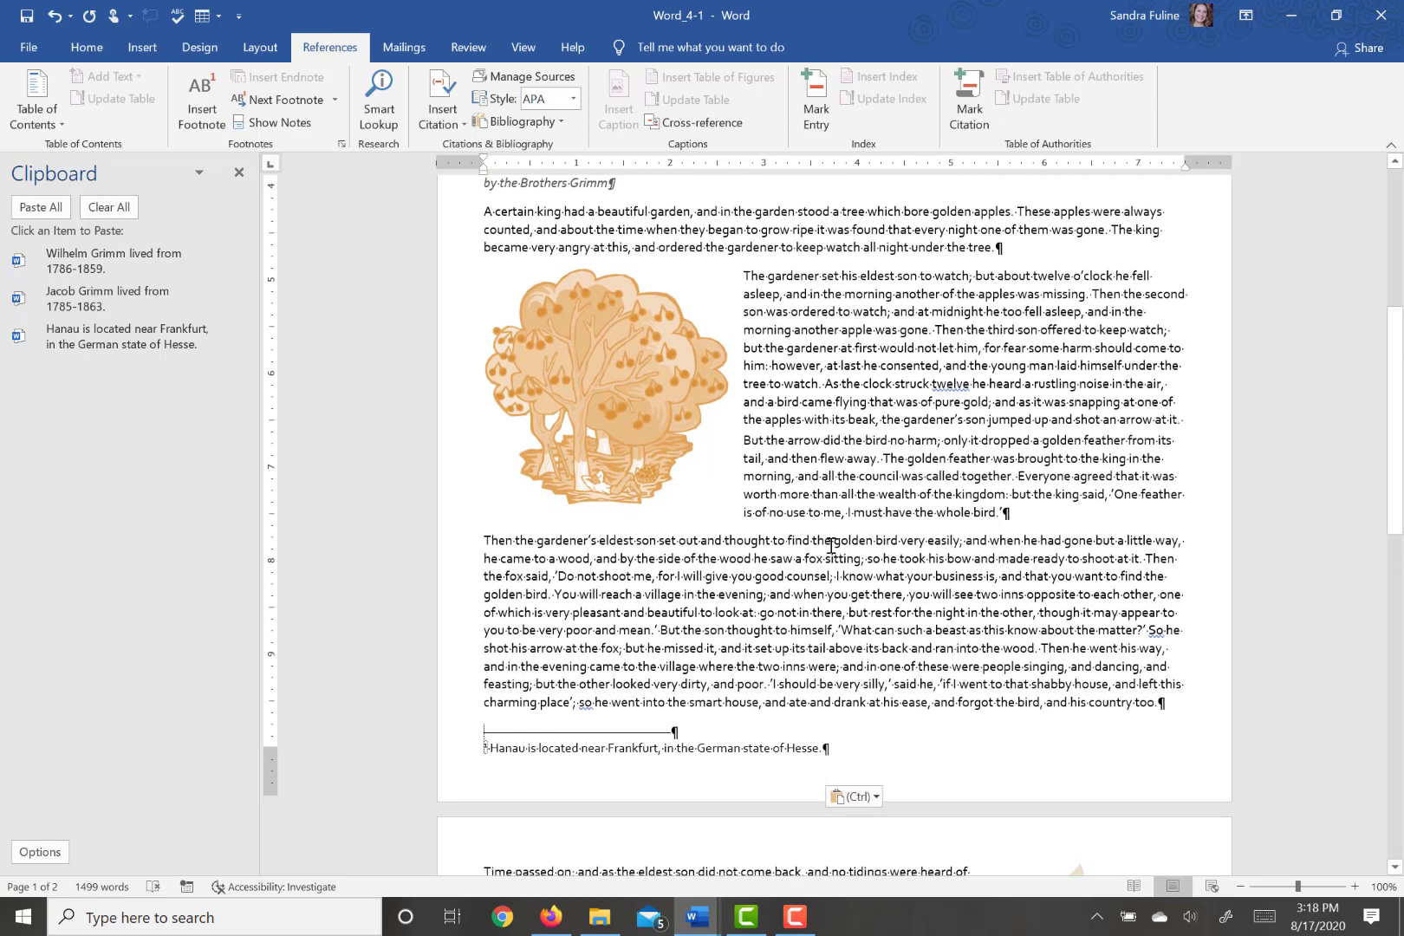
{"action": "scroll", "coordinate": [830, 545], "scroll_direction": "down", "scroll_amount": 1}
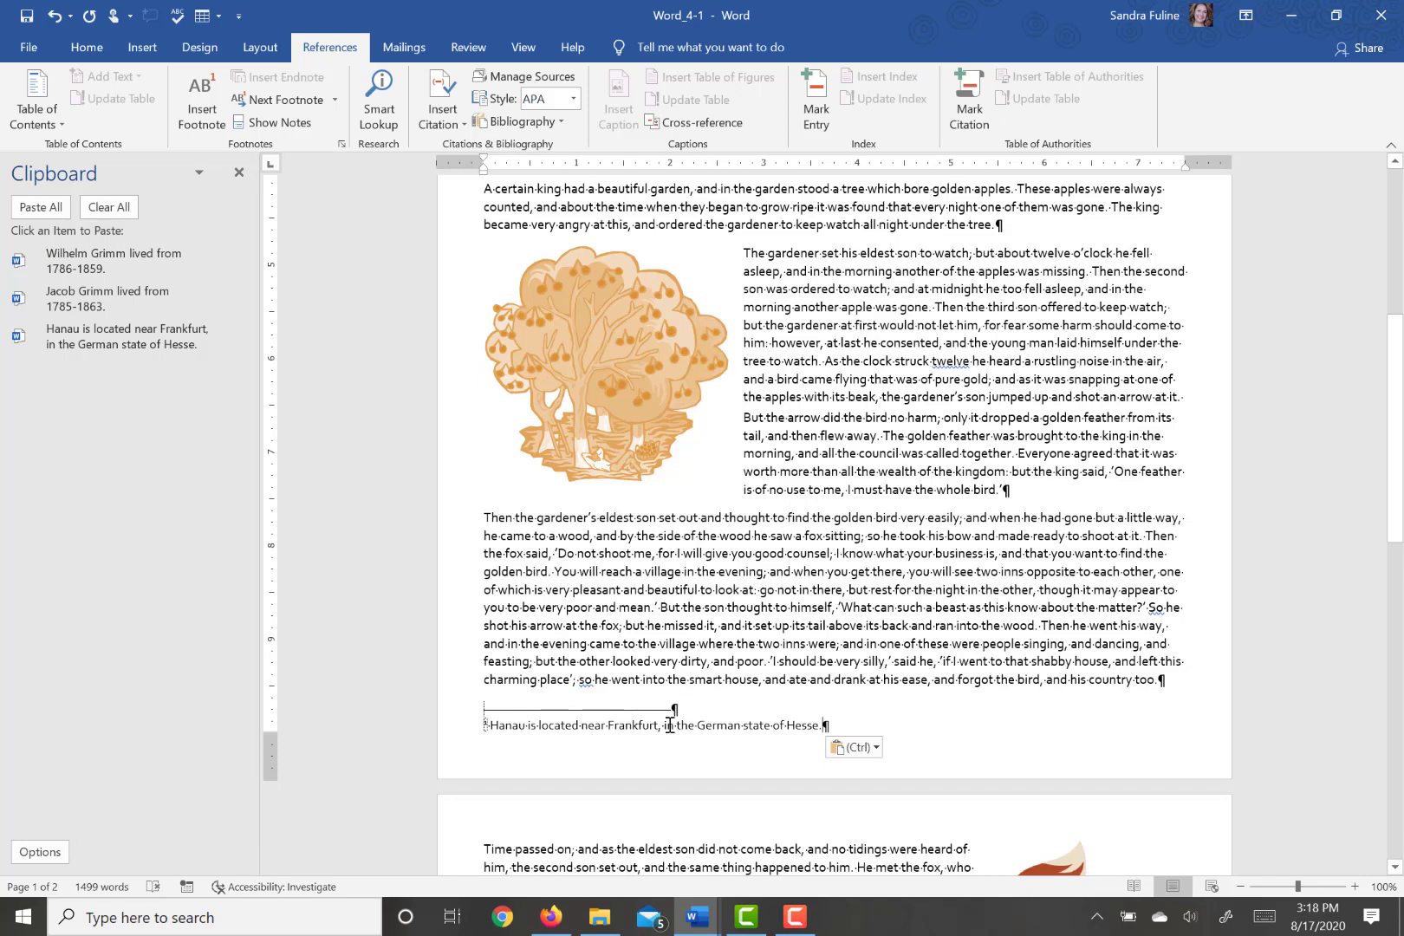
{"action": "scroll", "coordinate": [956, 461], "scroll_direction": "up", "scroll_amount": 10}
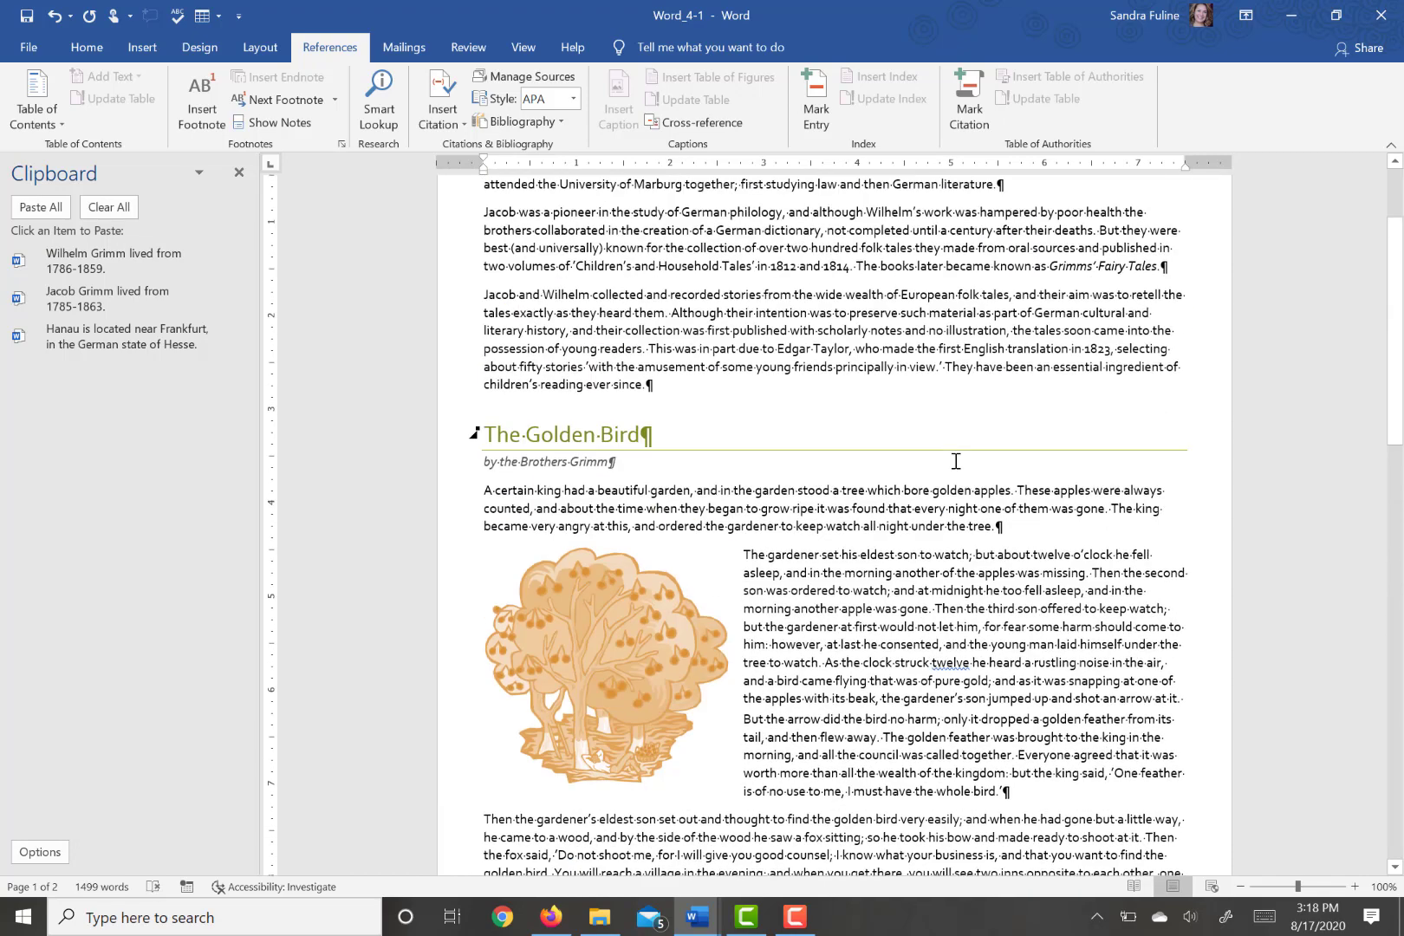
{"action": "scroll", "coordinate": [956, 461], "scroll_direction": "down", "scroll_amount": 8}
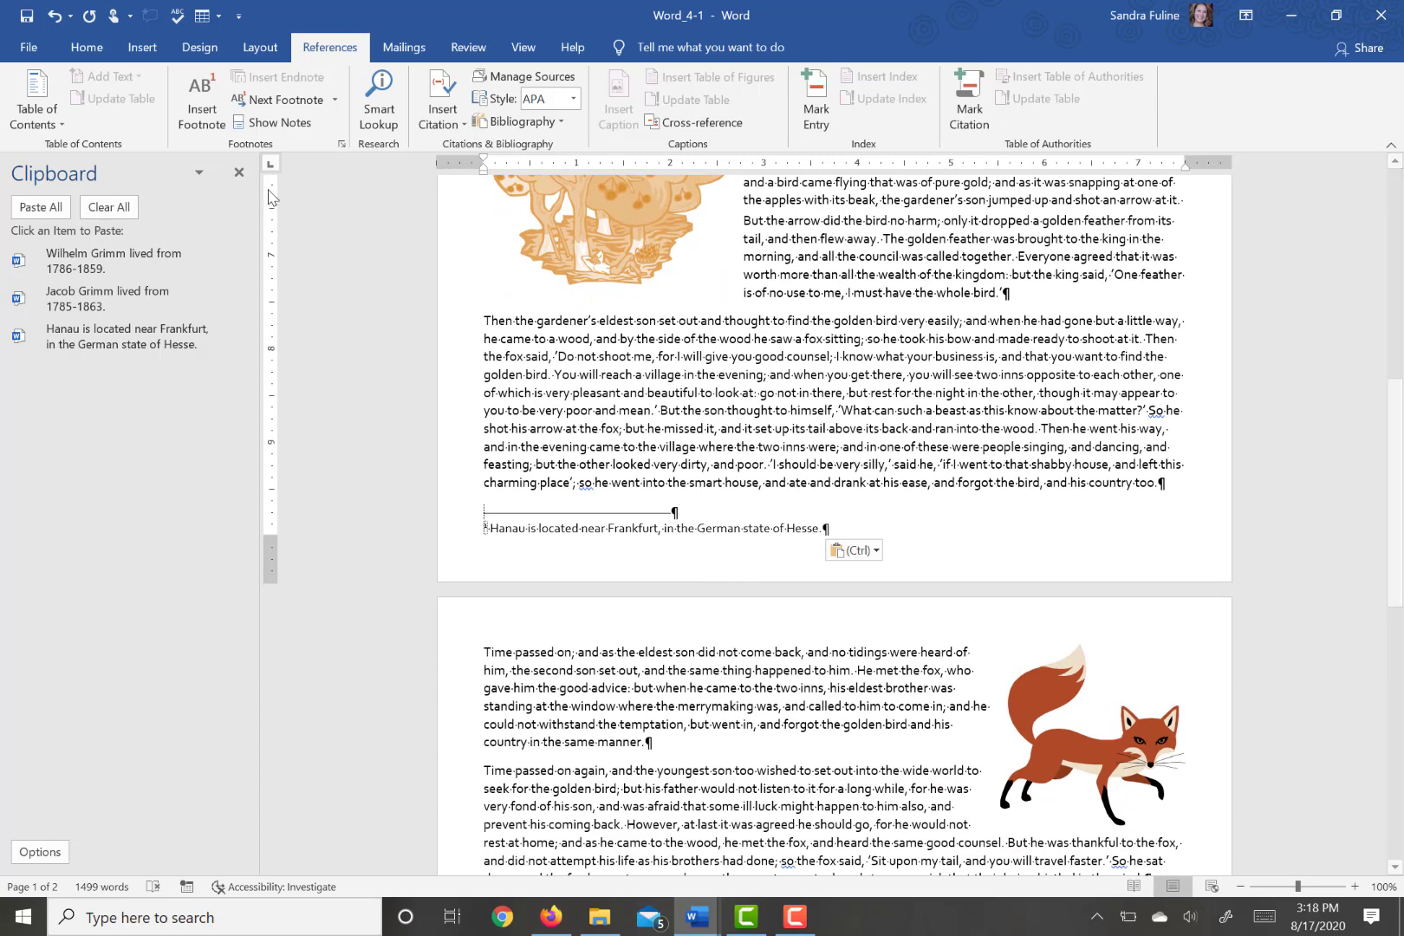
{"action": "left_click", "coordinate": [343, 146]}
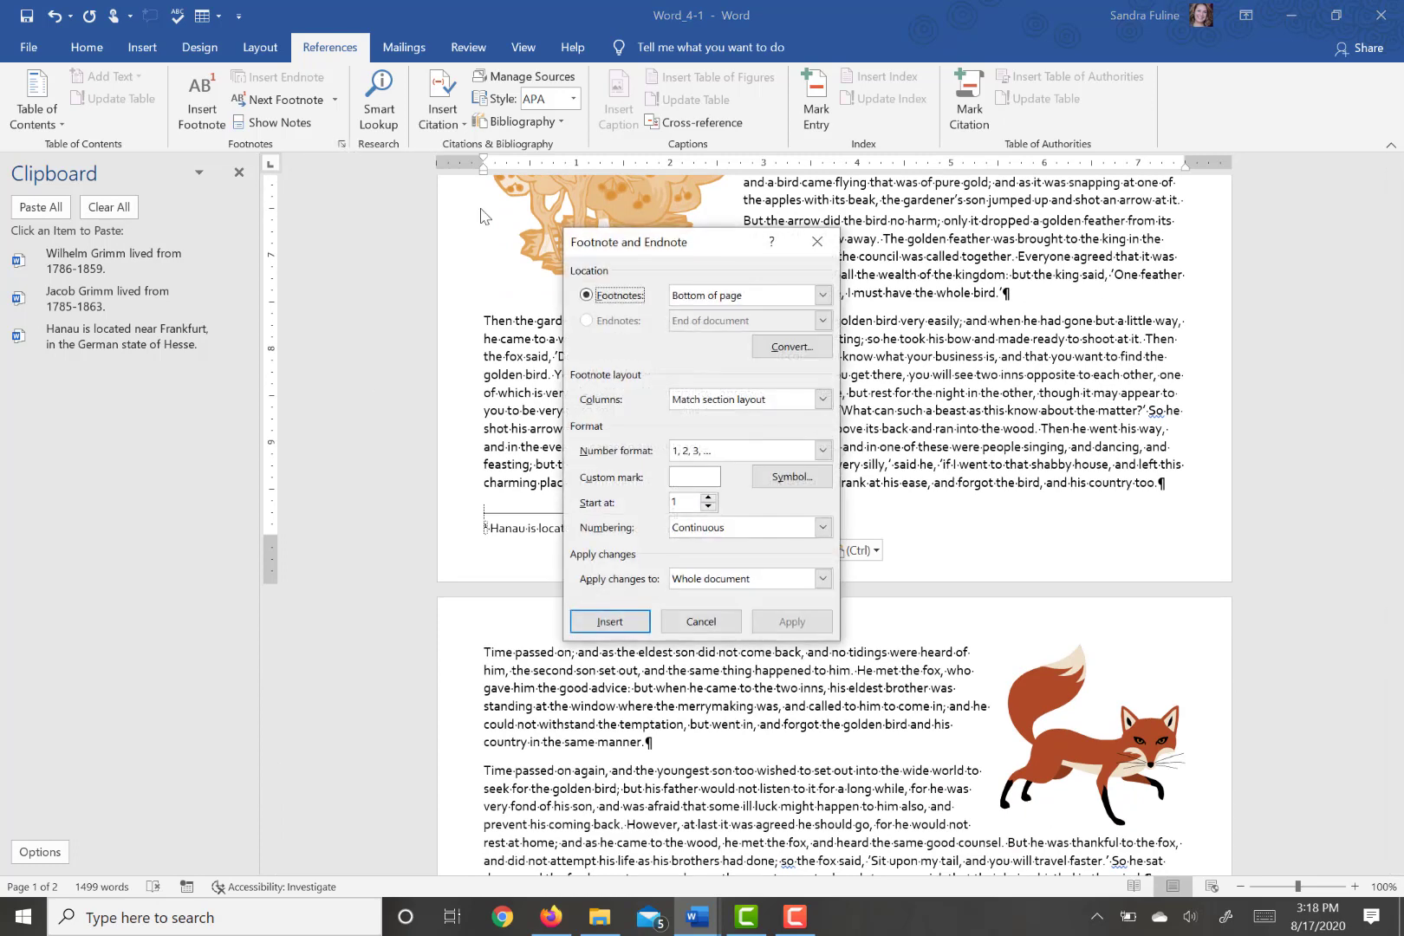
{"action": "left_click", "coordinate": [750, 299]}
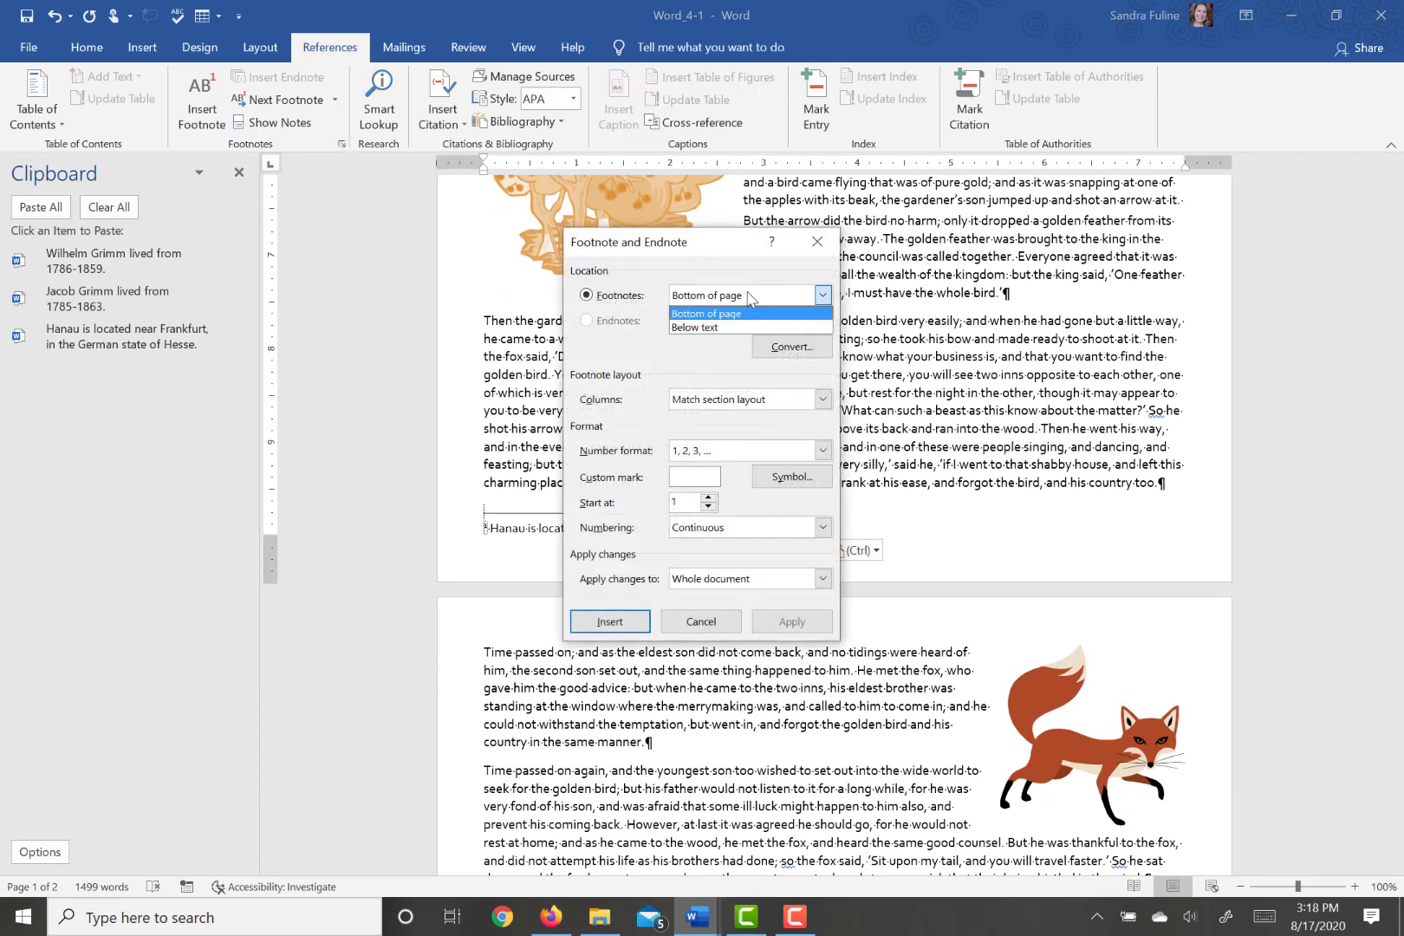
{"action": "left_click", "coordinate": [707, 328]}
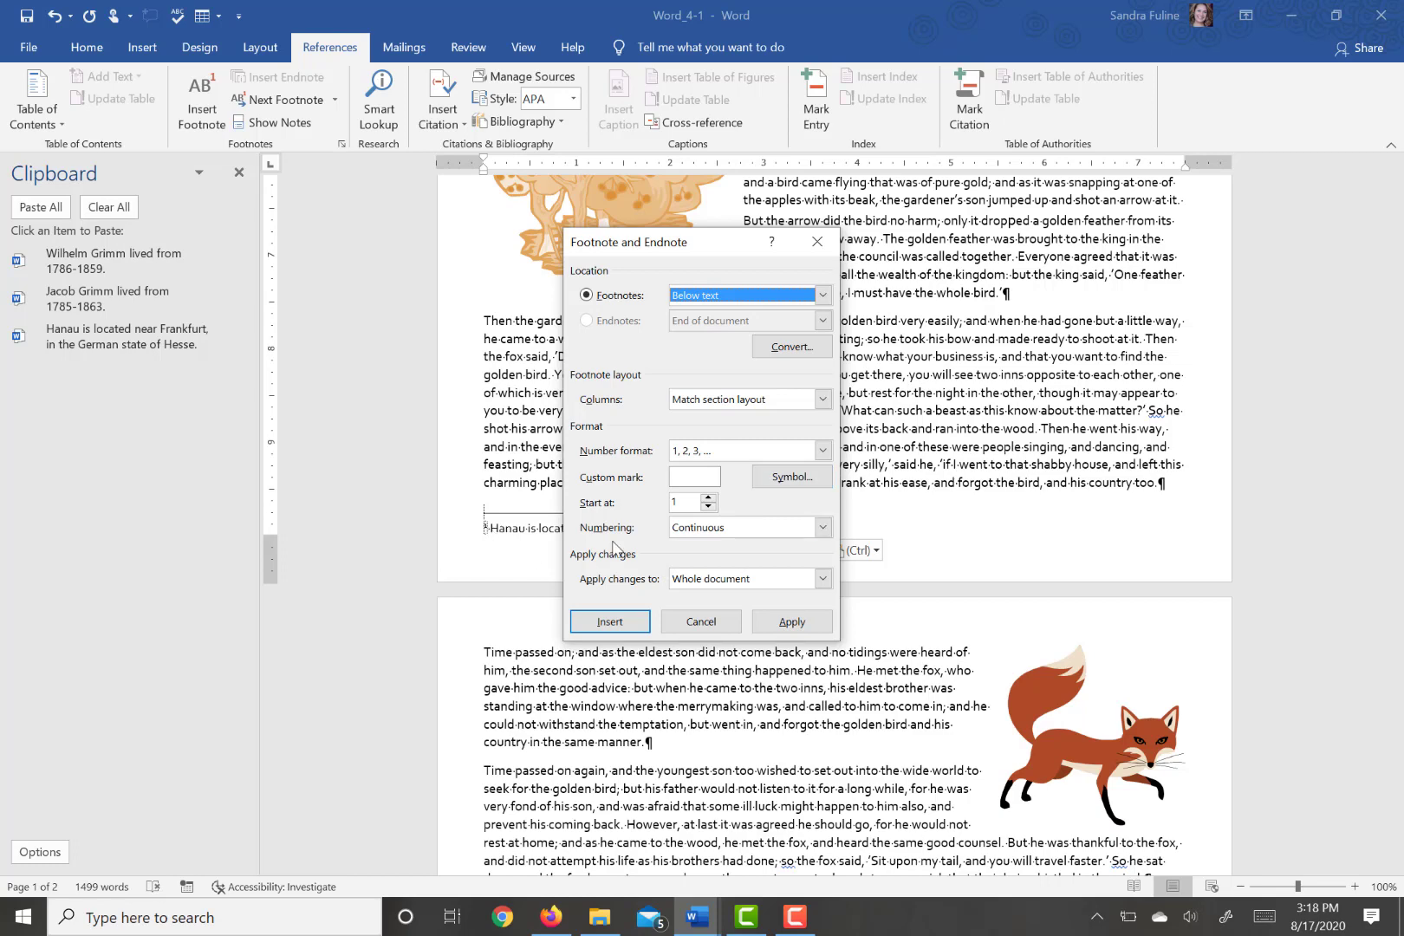
{"action": "left_click", "coordinate": [780, 624]}
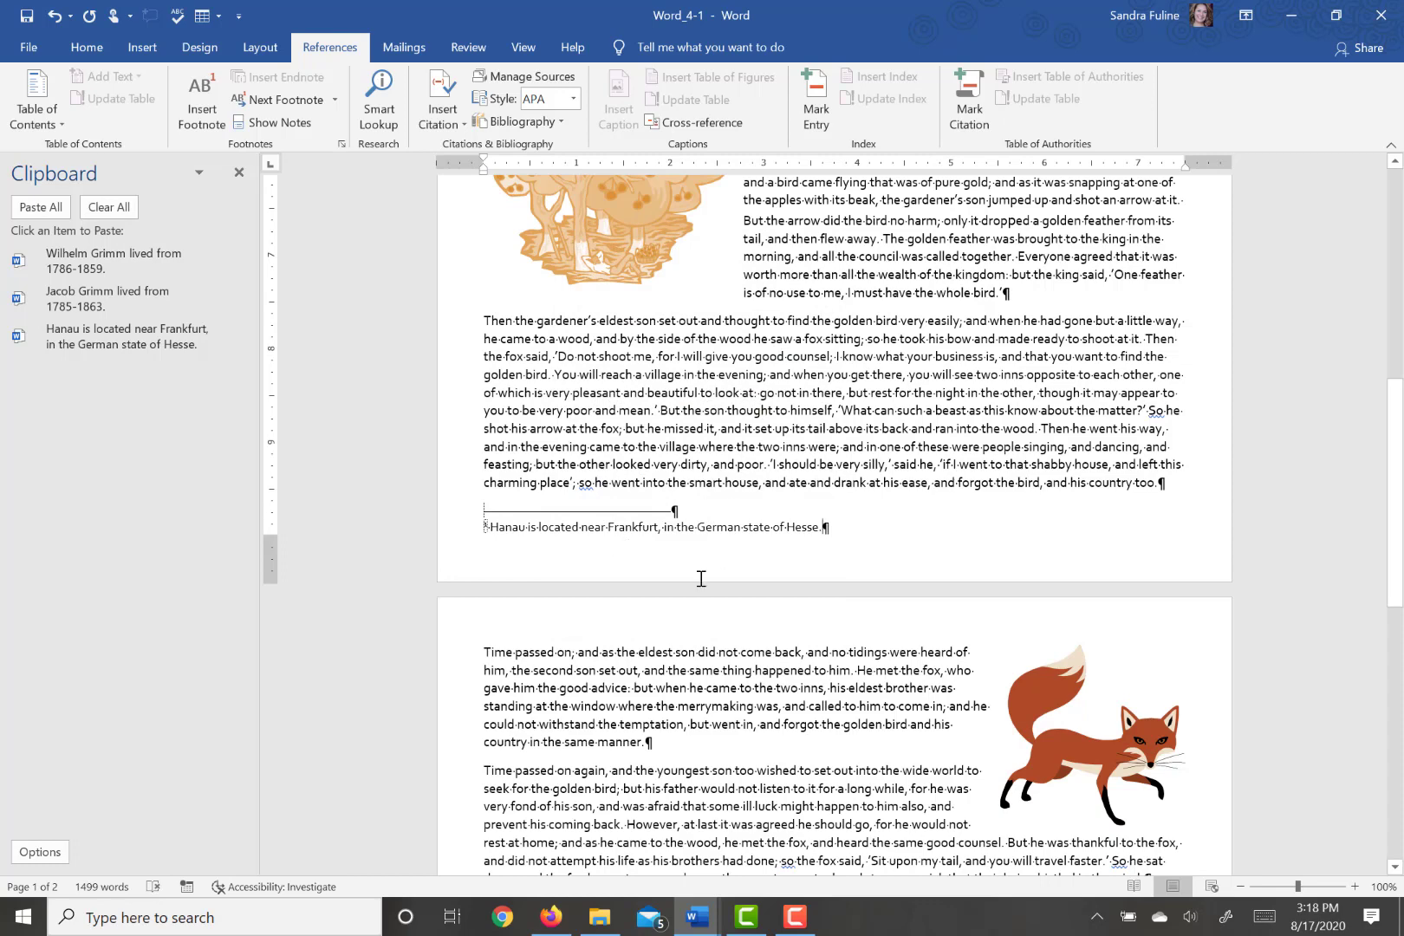
- Close the Clipboard pane and convert all endnotes in the document to footnotes
{"action": "left_click", "coordinate": [239, 174]}
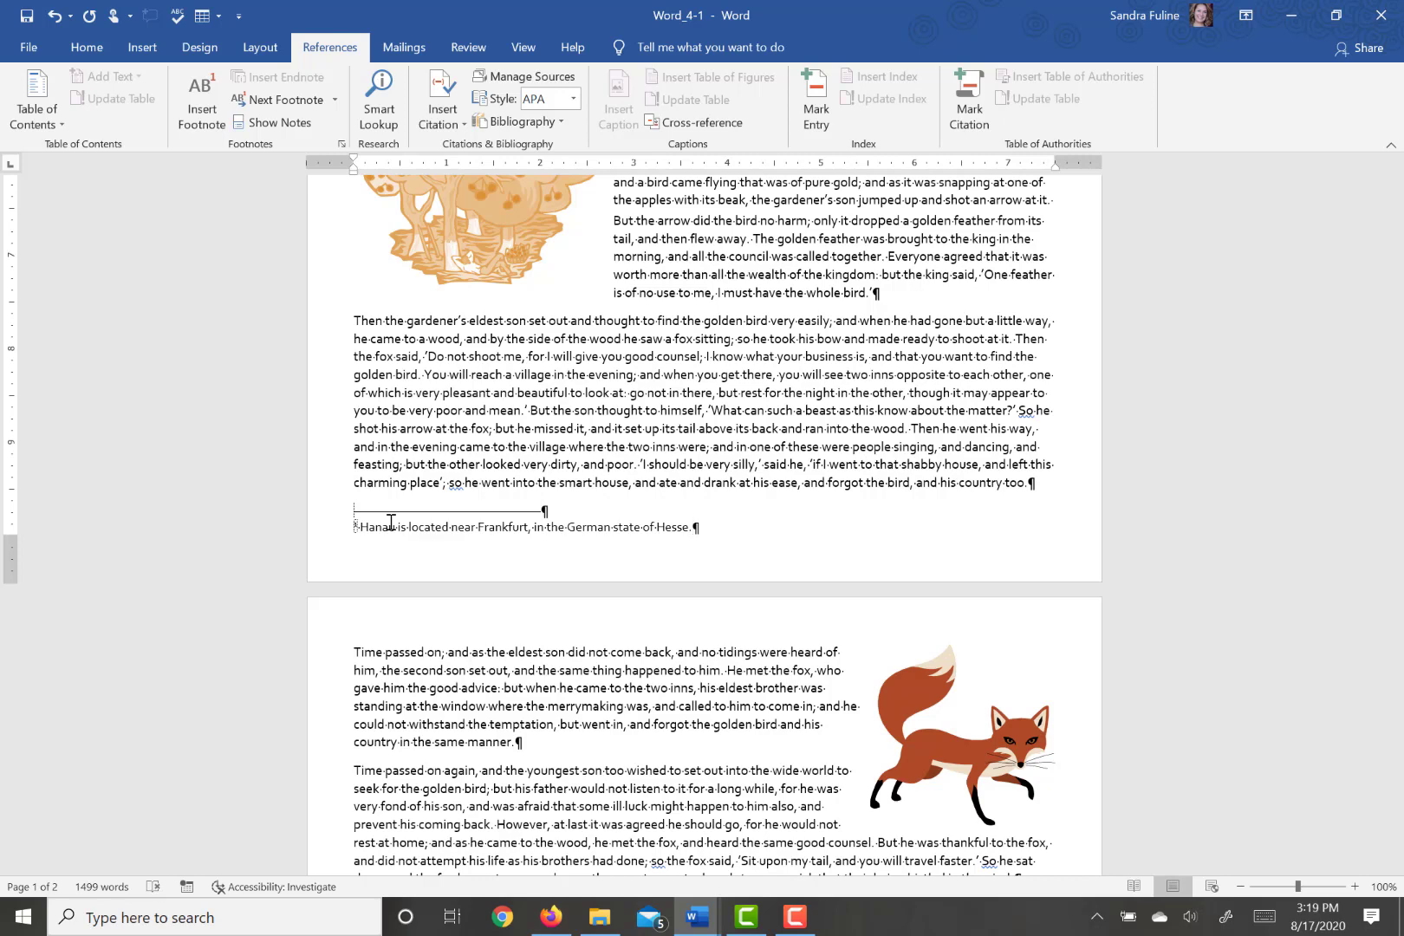
{"action": "left_click", "coordinate": [340, 145]}
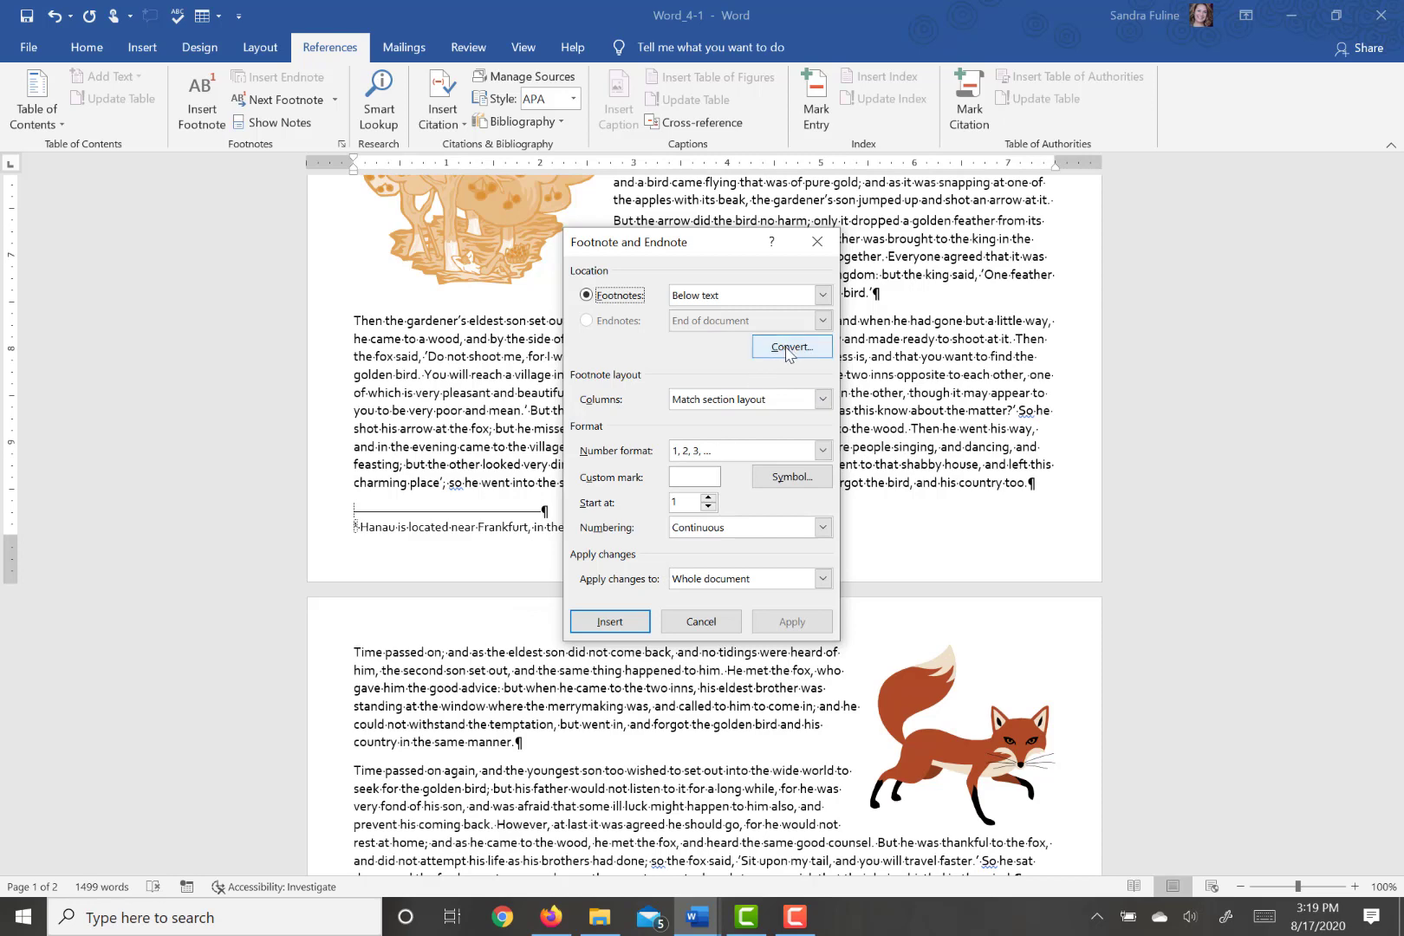
{"action": "left_click", "coordinate": [787, 349]}
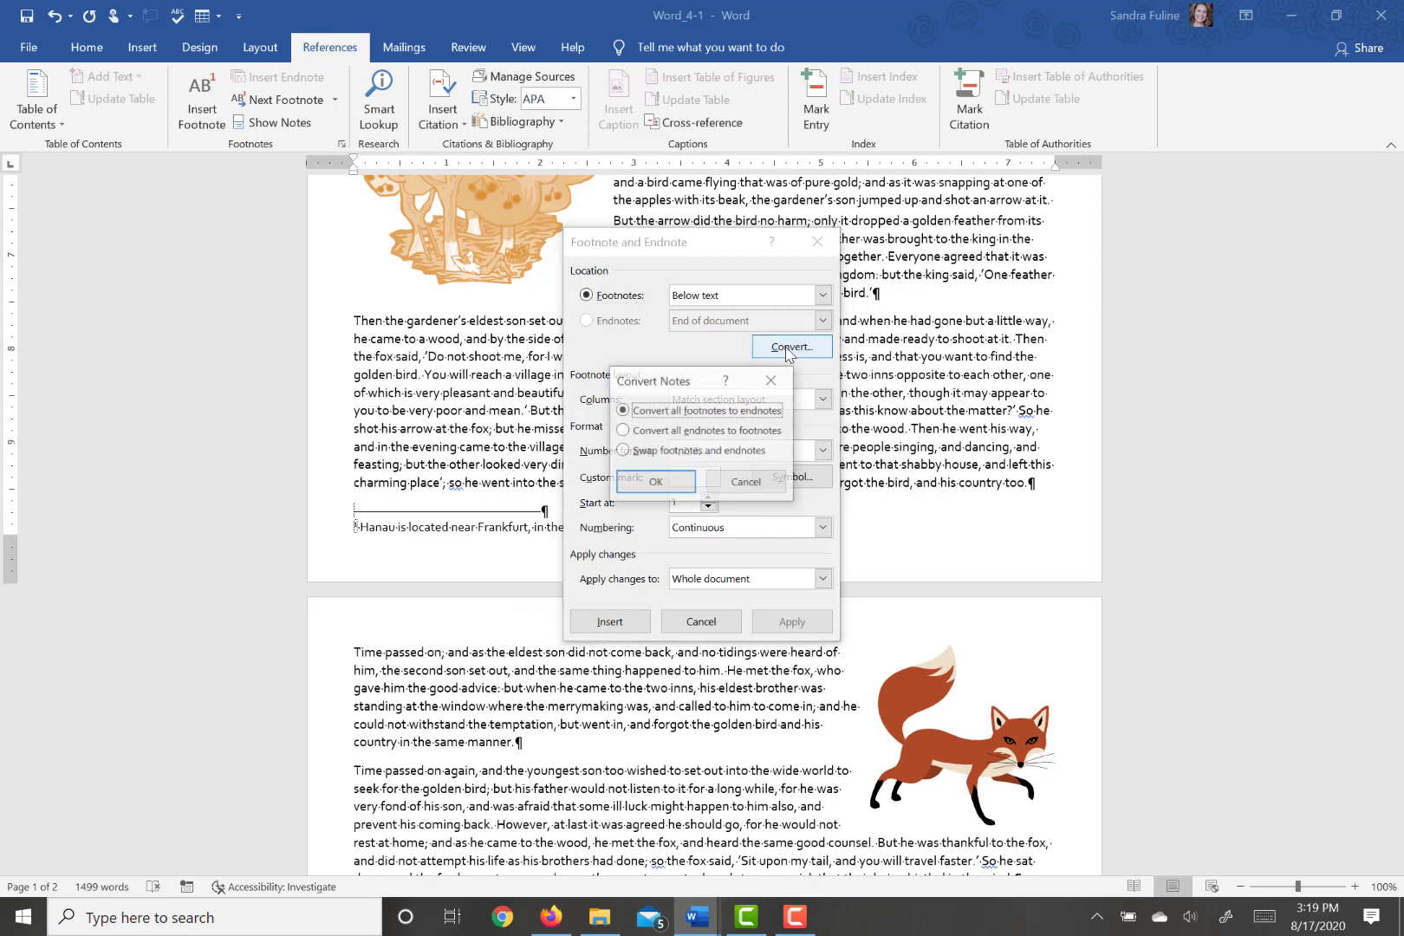
{"action": "left_click", "coordinate": [630, 431]}
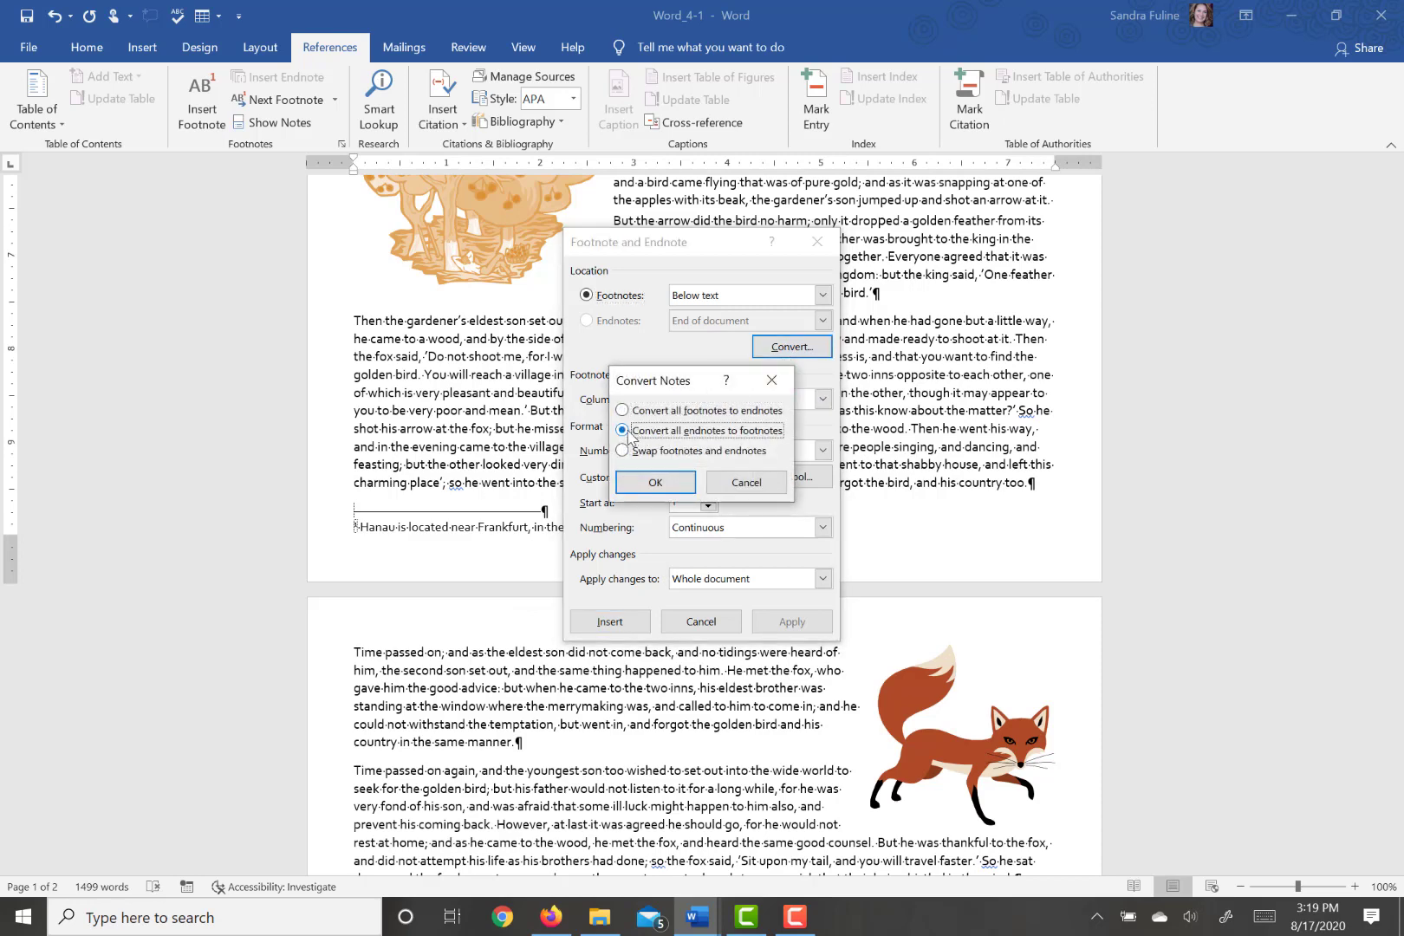
{"action": "left_click", "coordinate": [633, 483]}
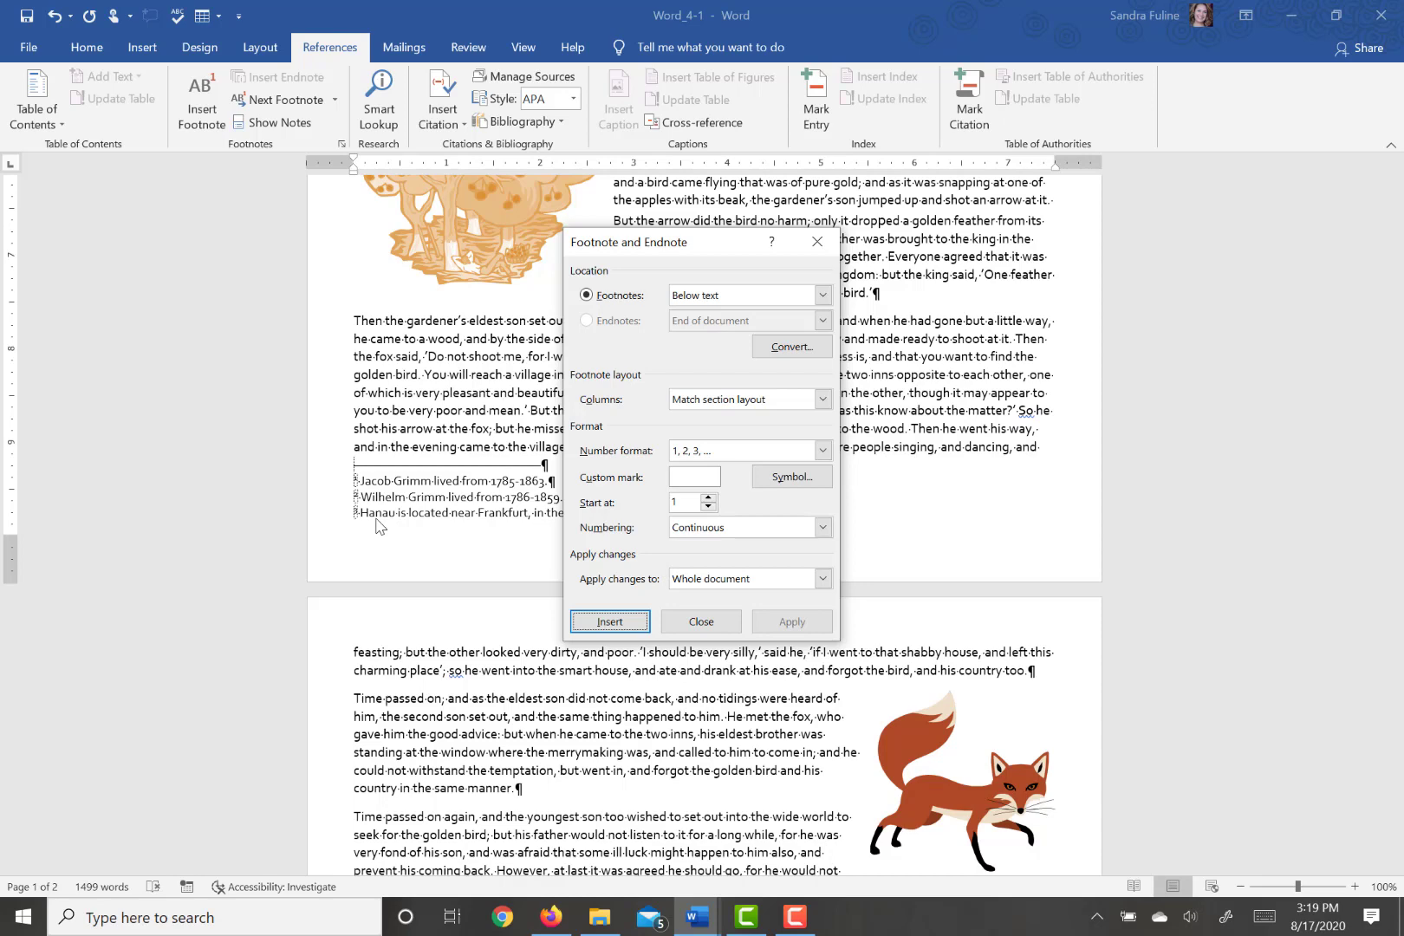
- Change the footnote number format to the symbols *, †, ‡, § and apply it to the whole document
{"action": "left_click", "coordinate": [709, 454]}
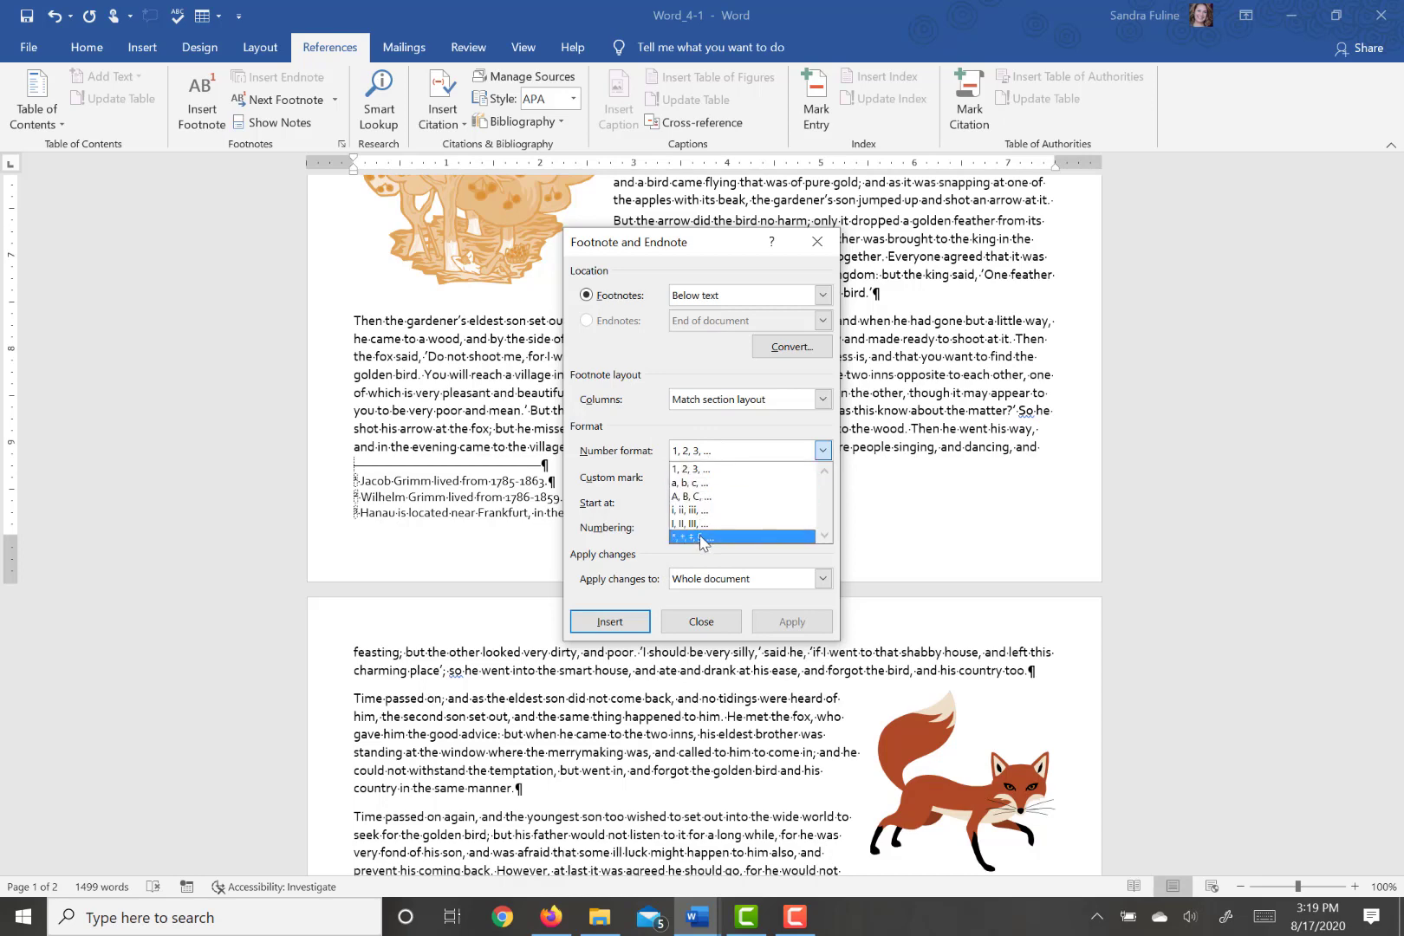
{"action": "left_click", "coordinate": [702, 537]}
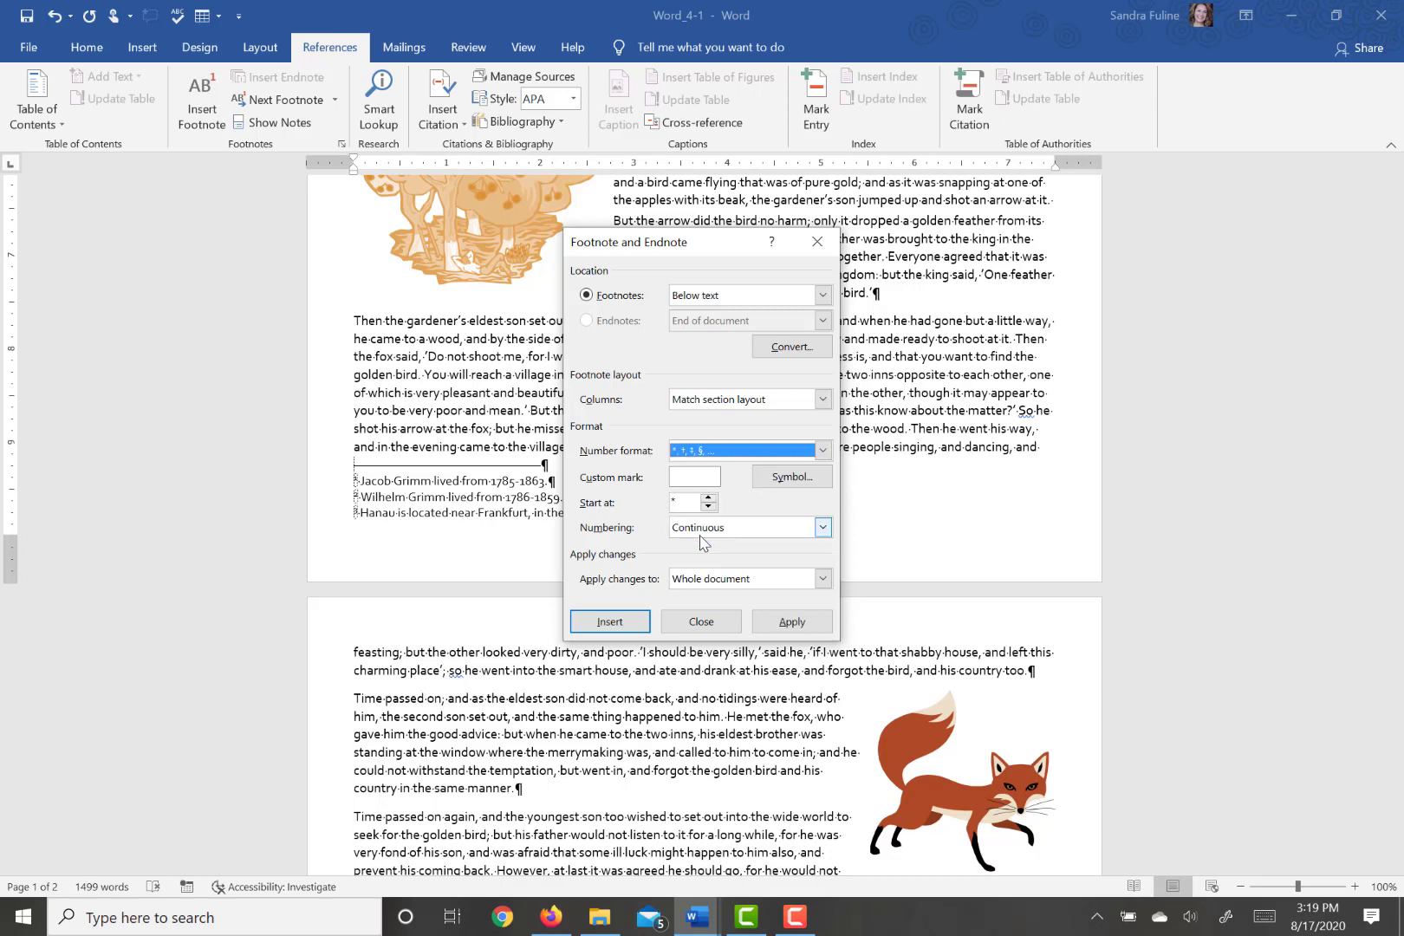
{"action": "left_click", "coordinate": [791, 621]}
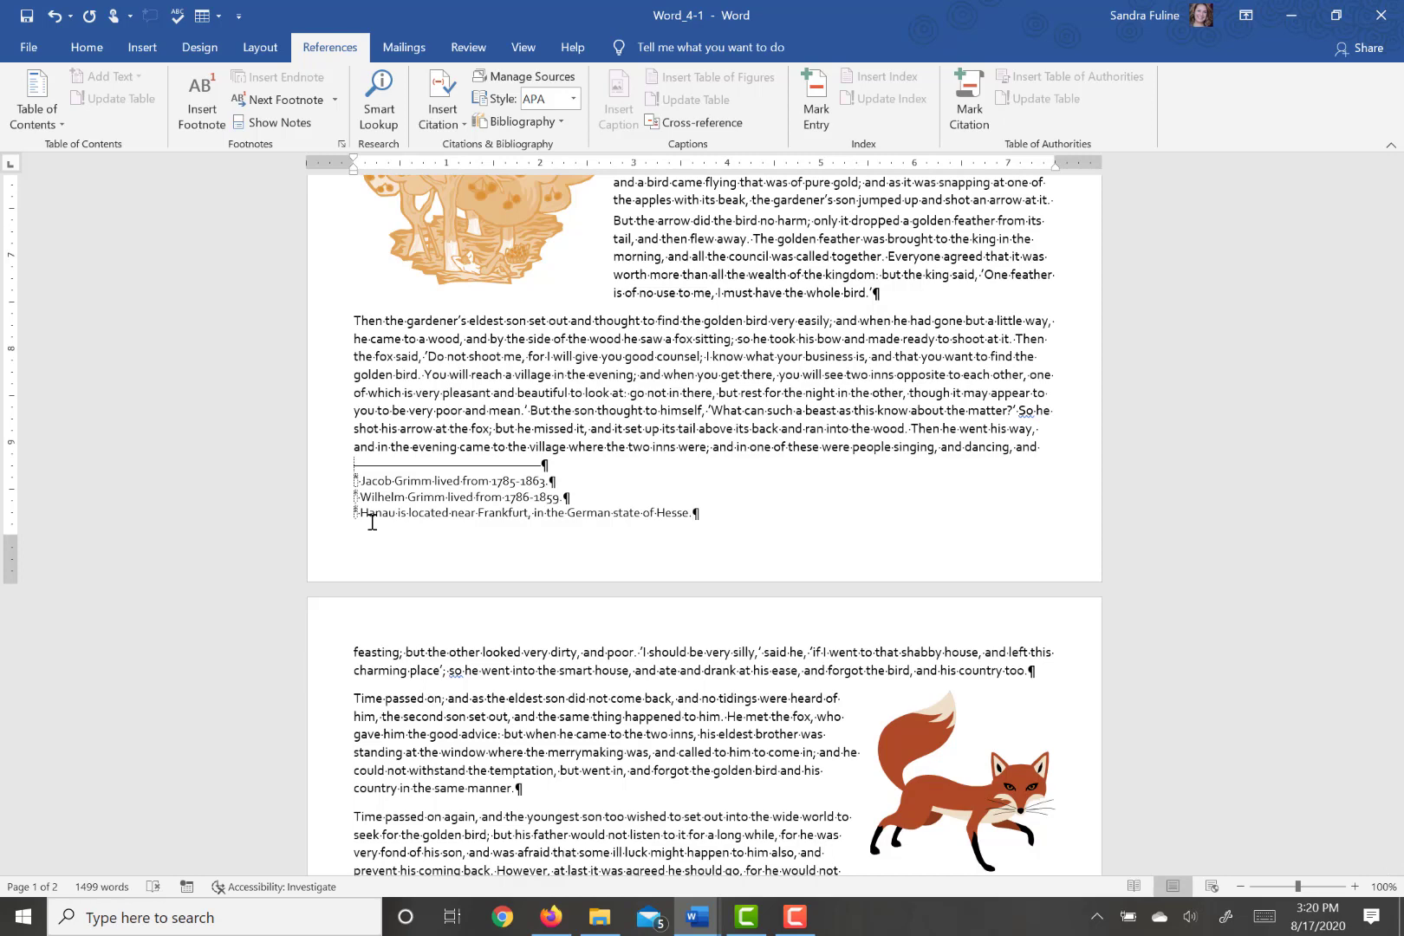
- Set the footnote location to Bottom of page and apply it to the whole document
{"action": "left_click", "coordinate": [342, 145]}
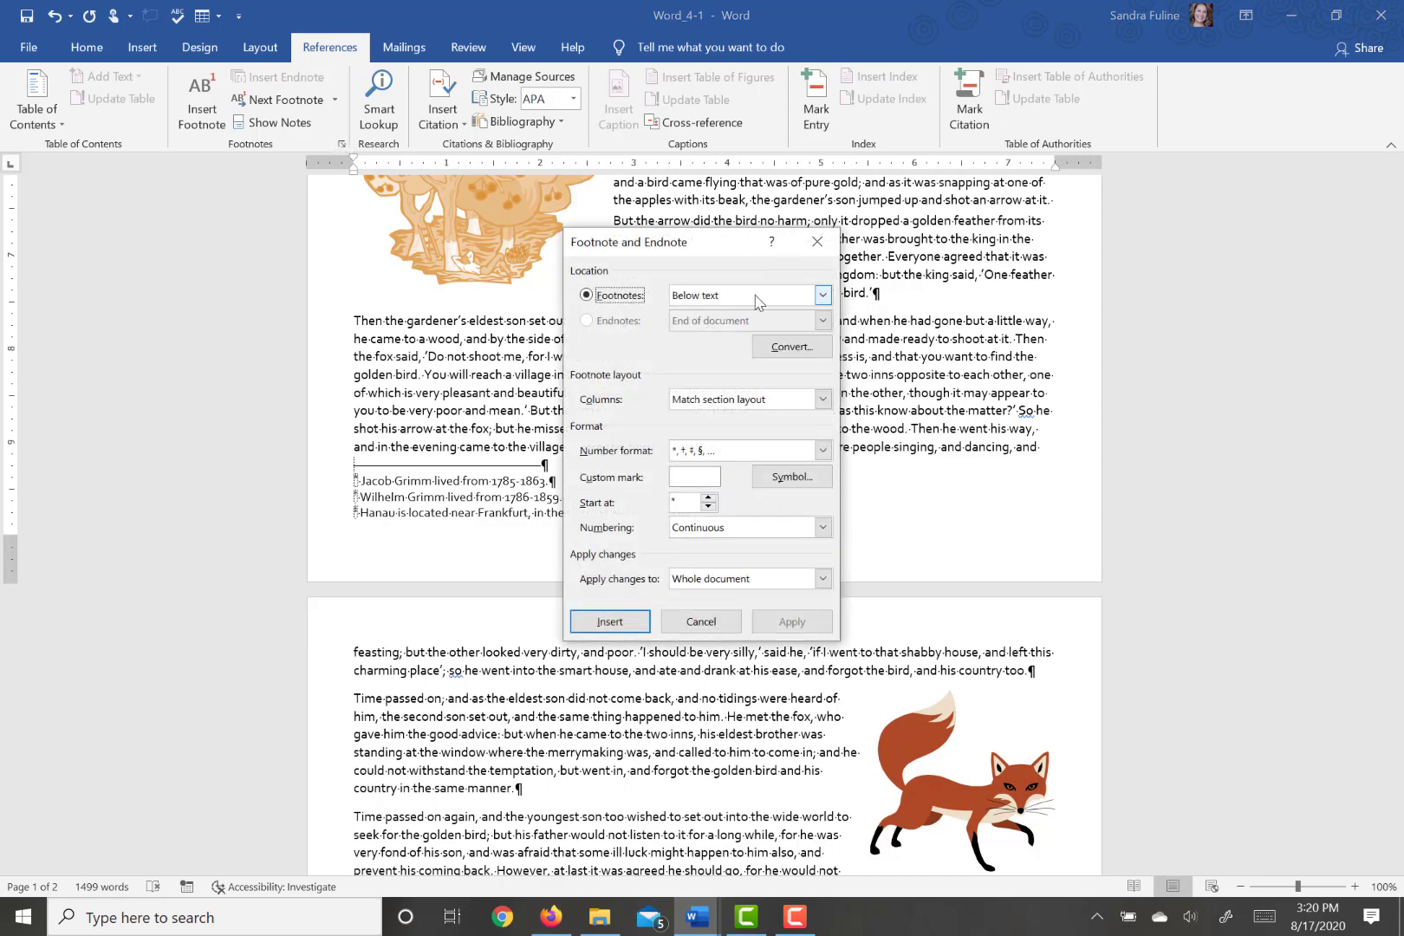
{"action": "left_click", "coordinate": [755, 299]}
{"action": "left_click", "coordinate": [731, 314]}
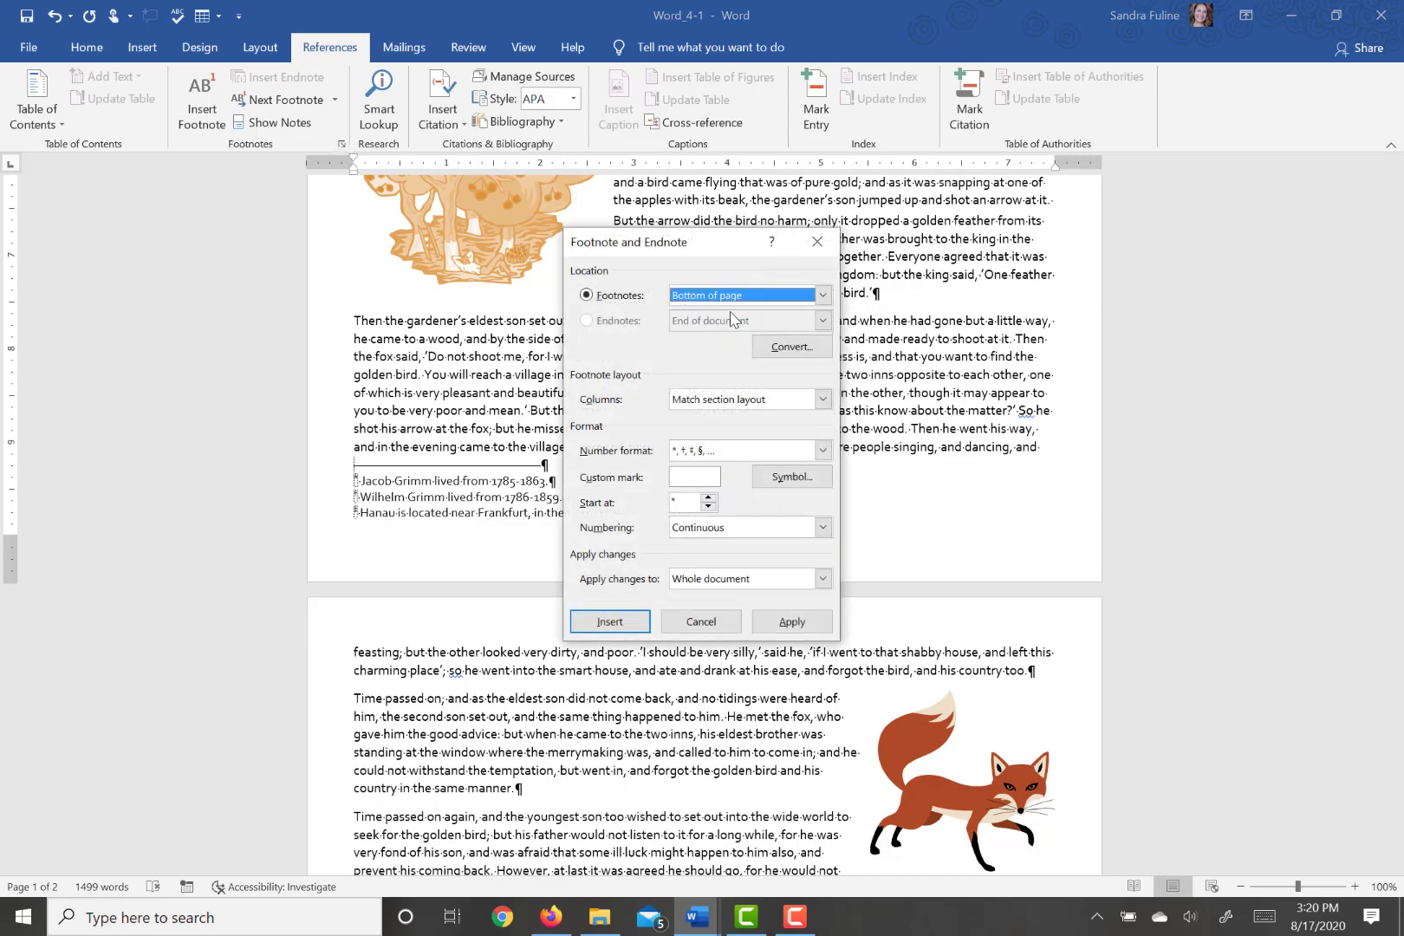
{"action": "left_click", "coordinate": [789, 623]}
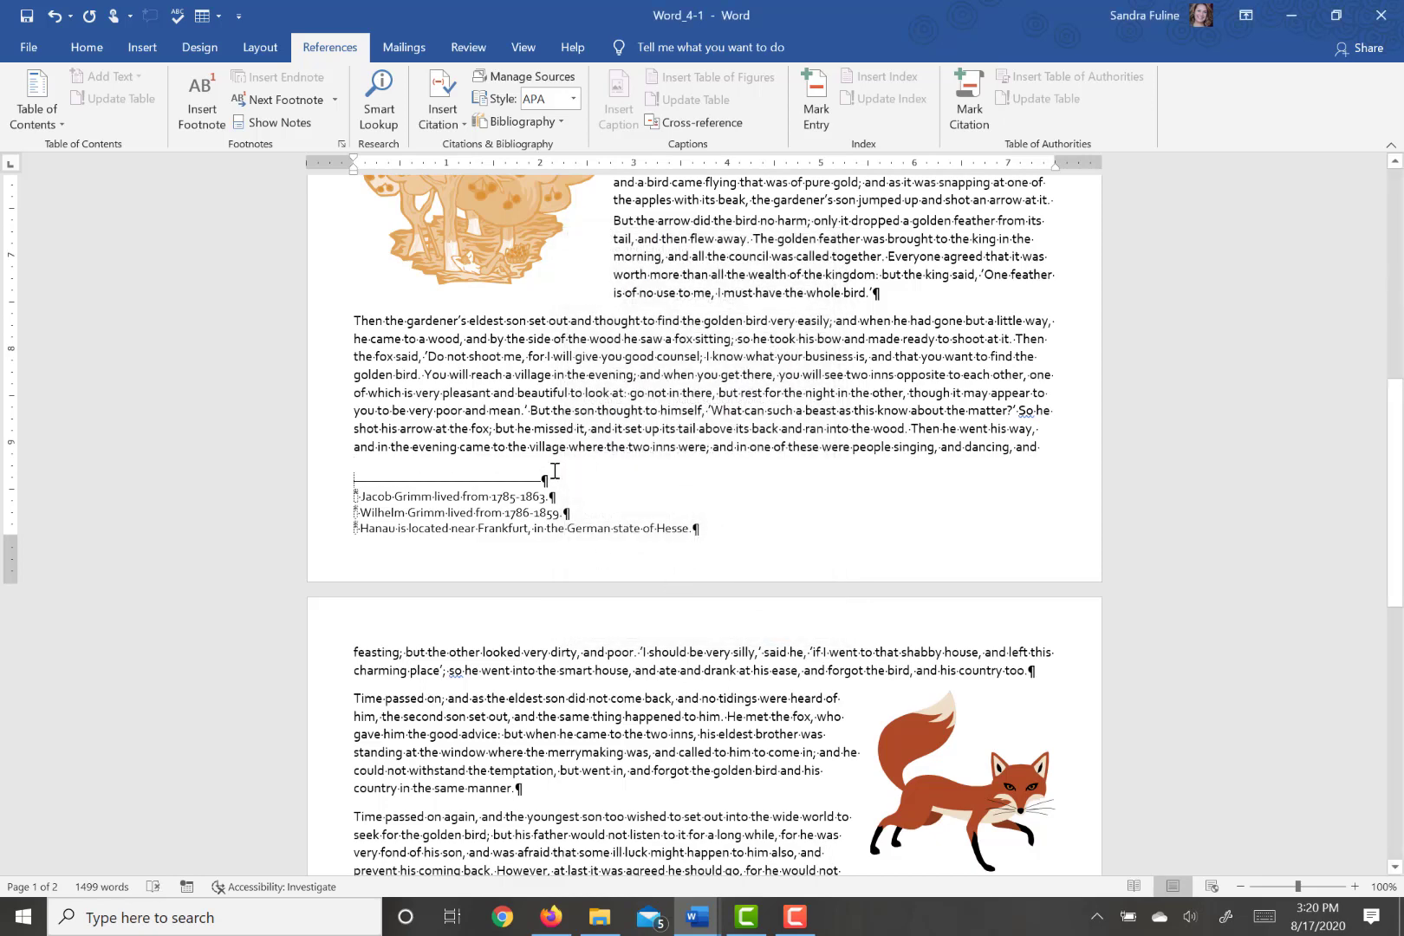
- Insert a citation placeholder named GrimmData at the end of the first paragraph under About the Brothers Grimm
{"action": "scroll", "coordinate": [555, 471], "scroll_direction": "up", "scroll_amount": 9}
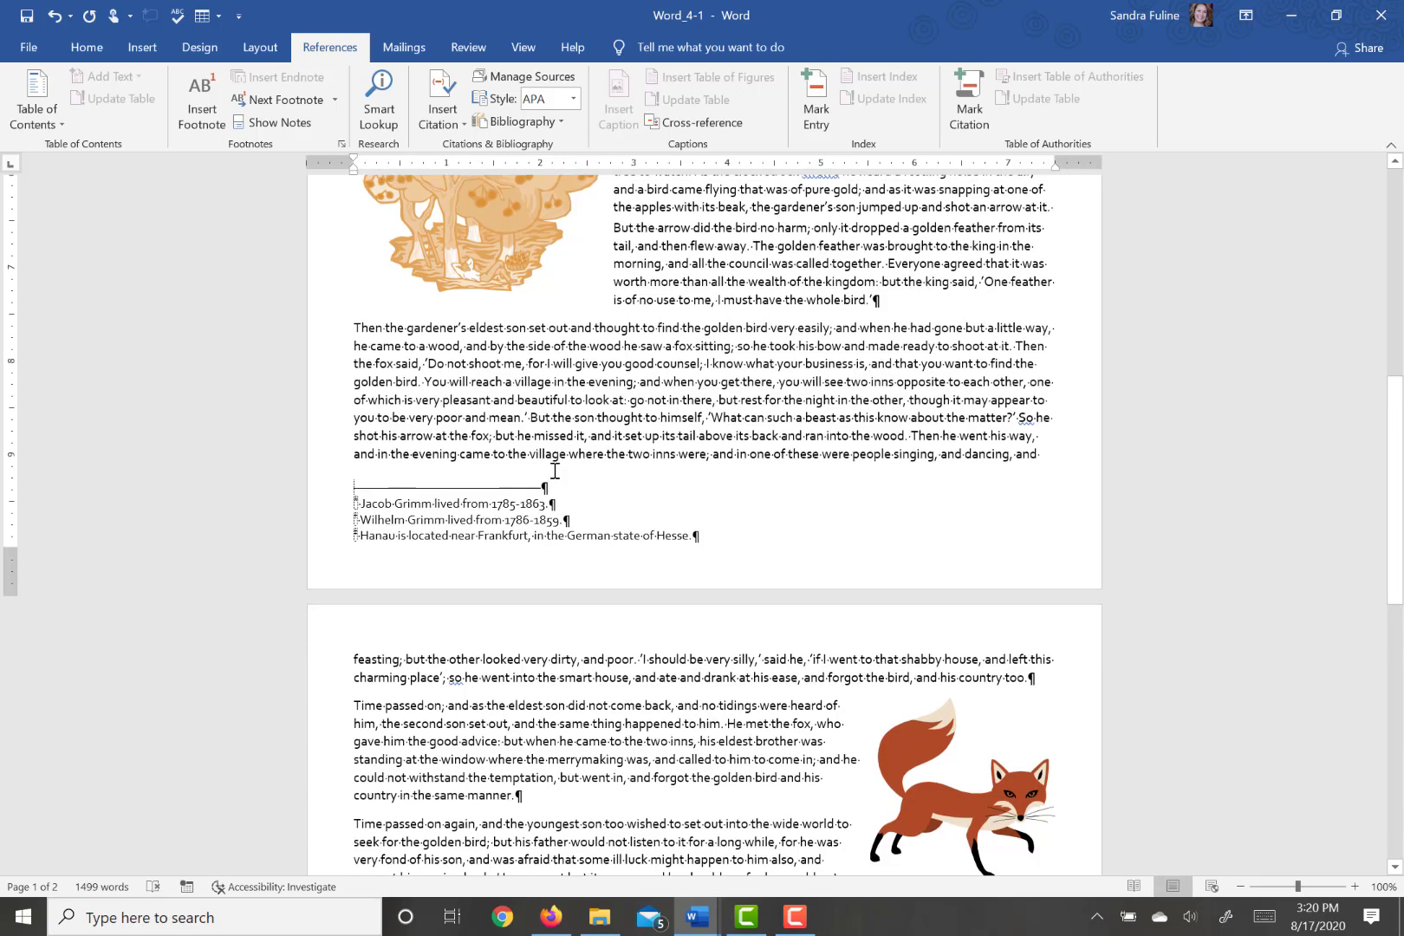
{"action": "scroll", "coordinate": [555, 470], "scroll_direction": "up", "scroll_amount": 3}
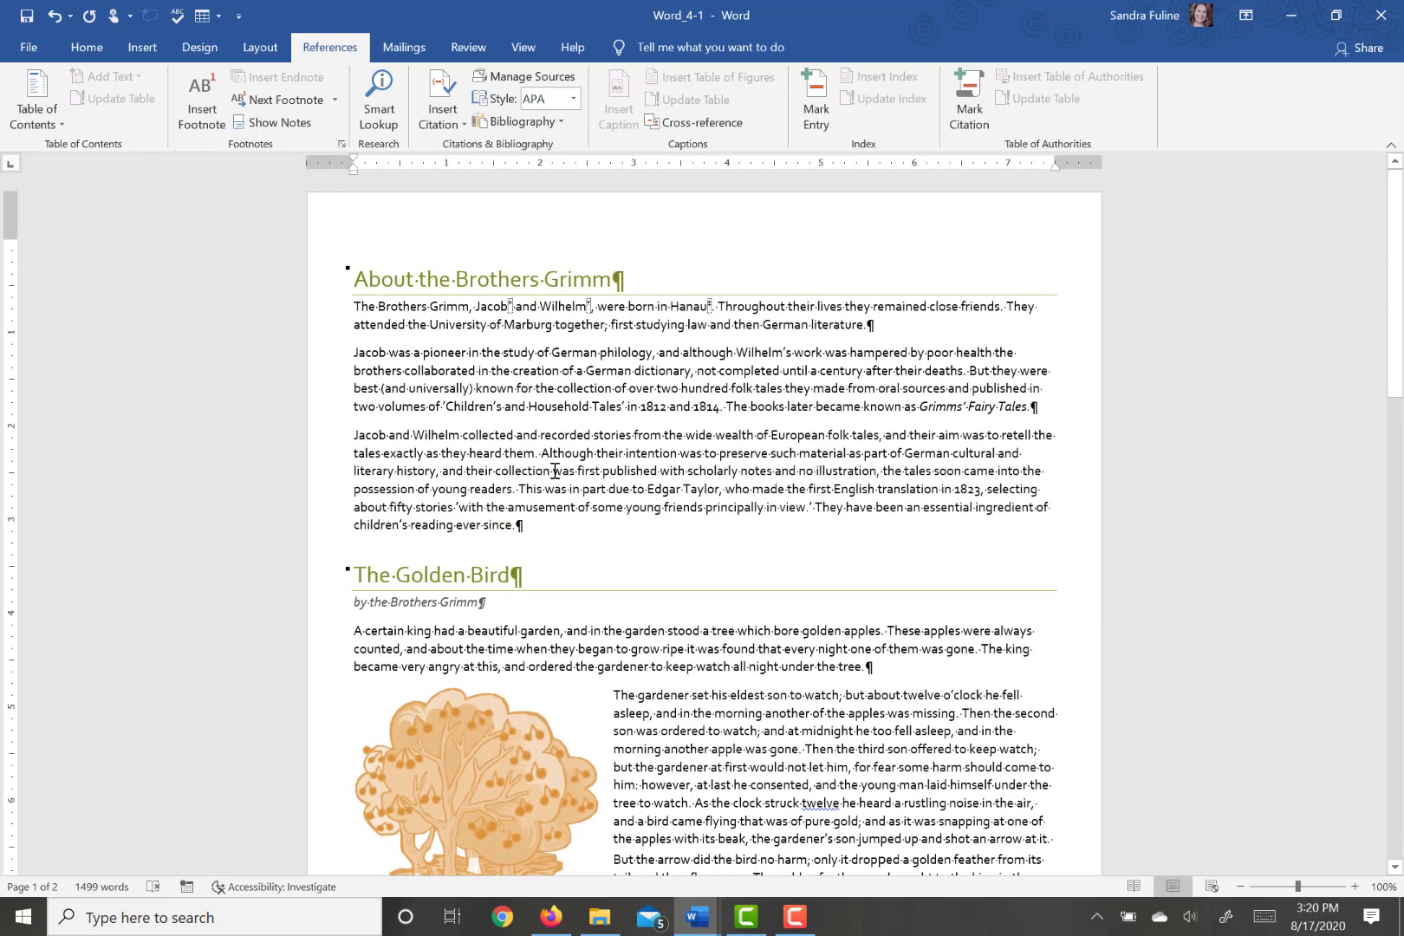
{"action": "left_click", "coordinate": [883, 324]}
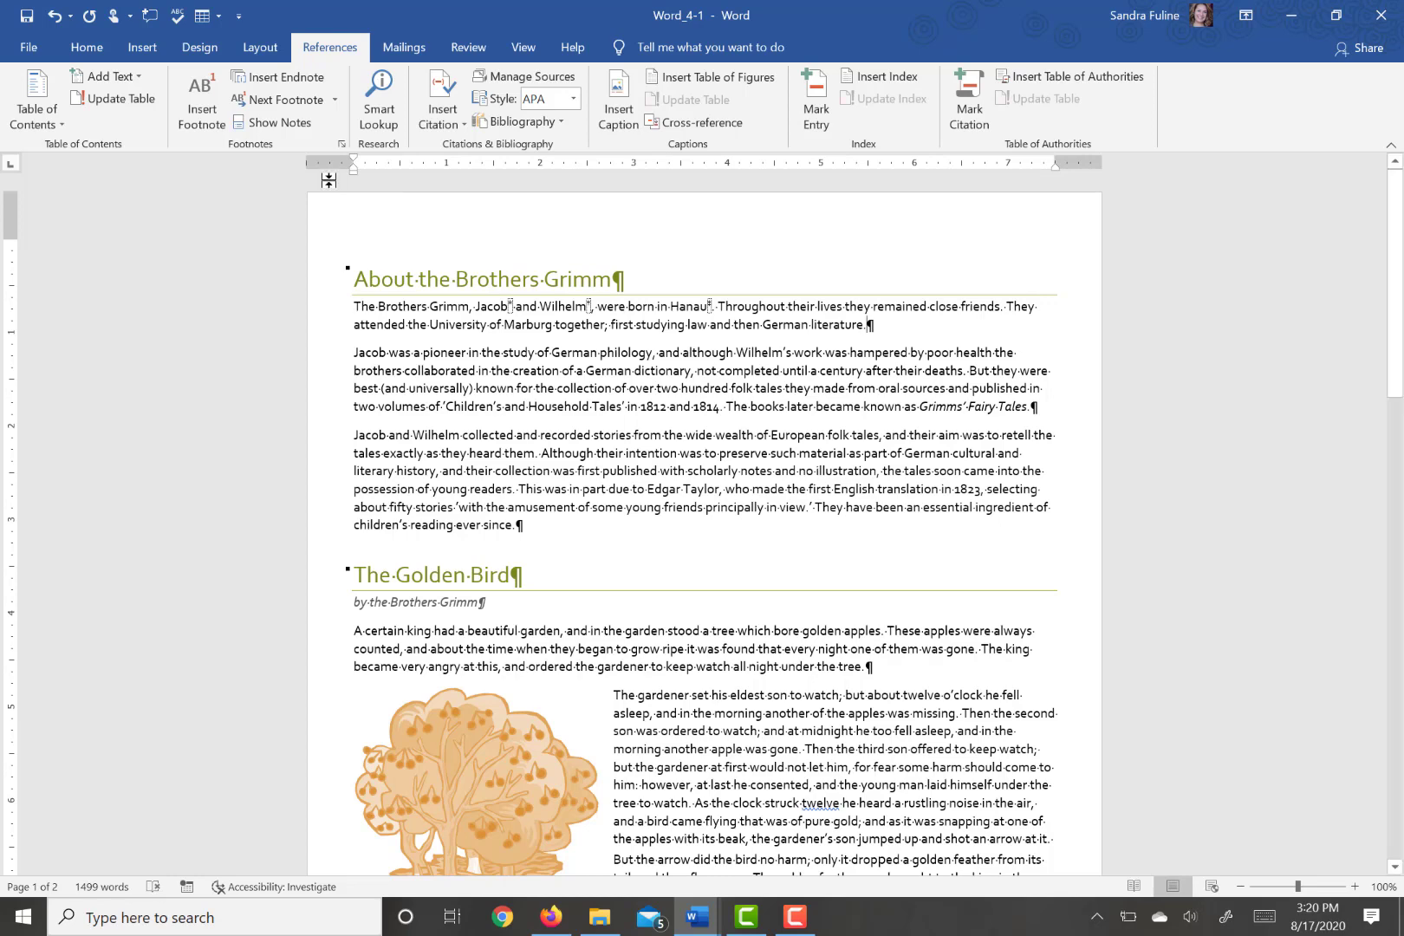
{"action": "left_click", "coordinate": [430, 129]}
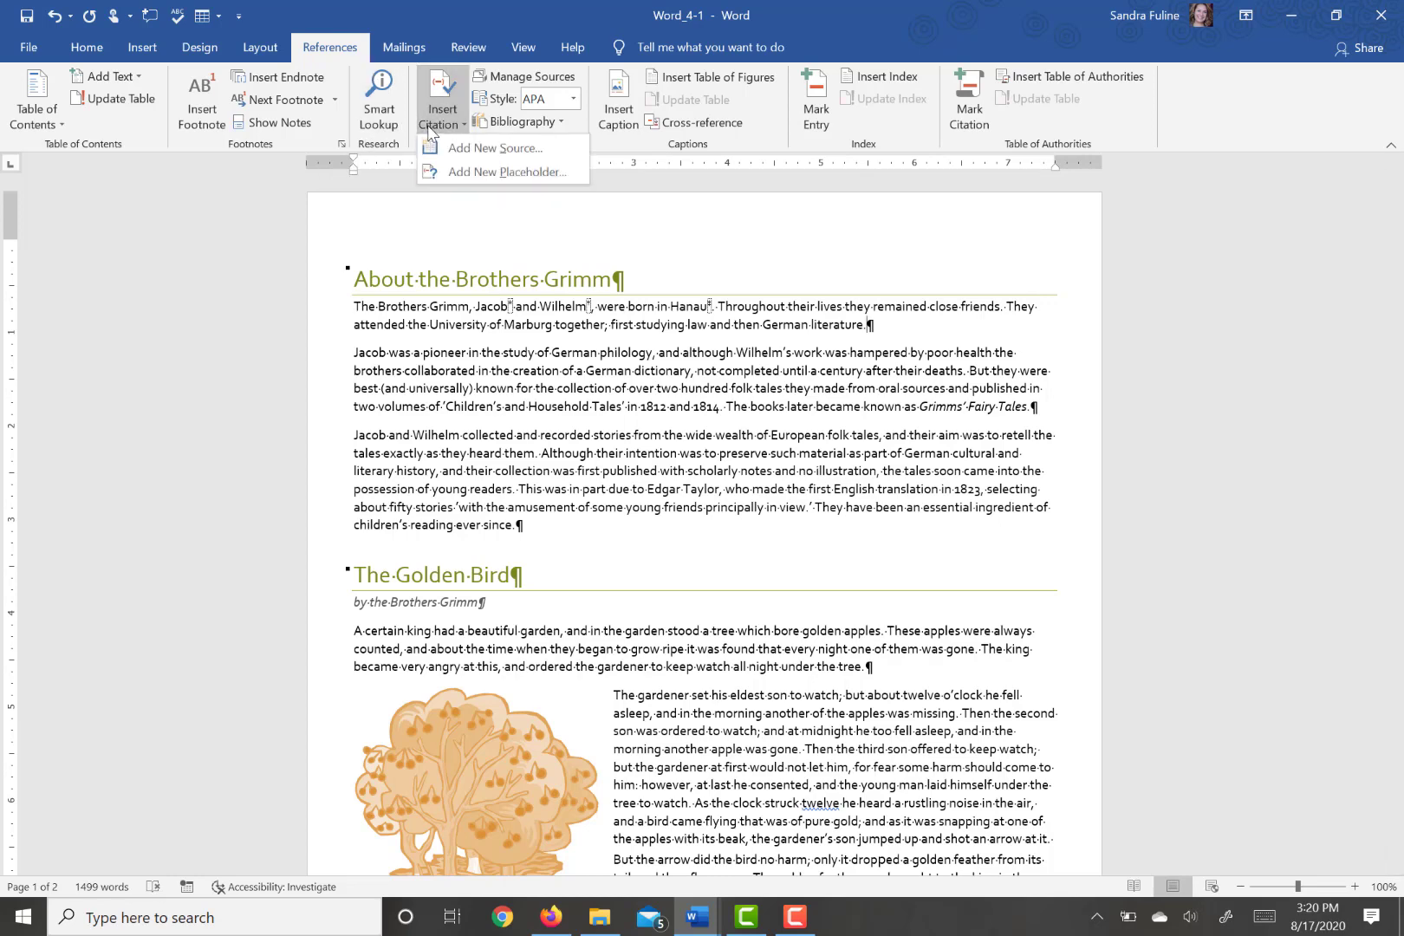
{"action": "left_click", "coordinate": [444, 173]}
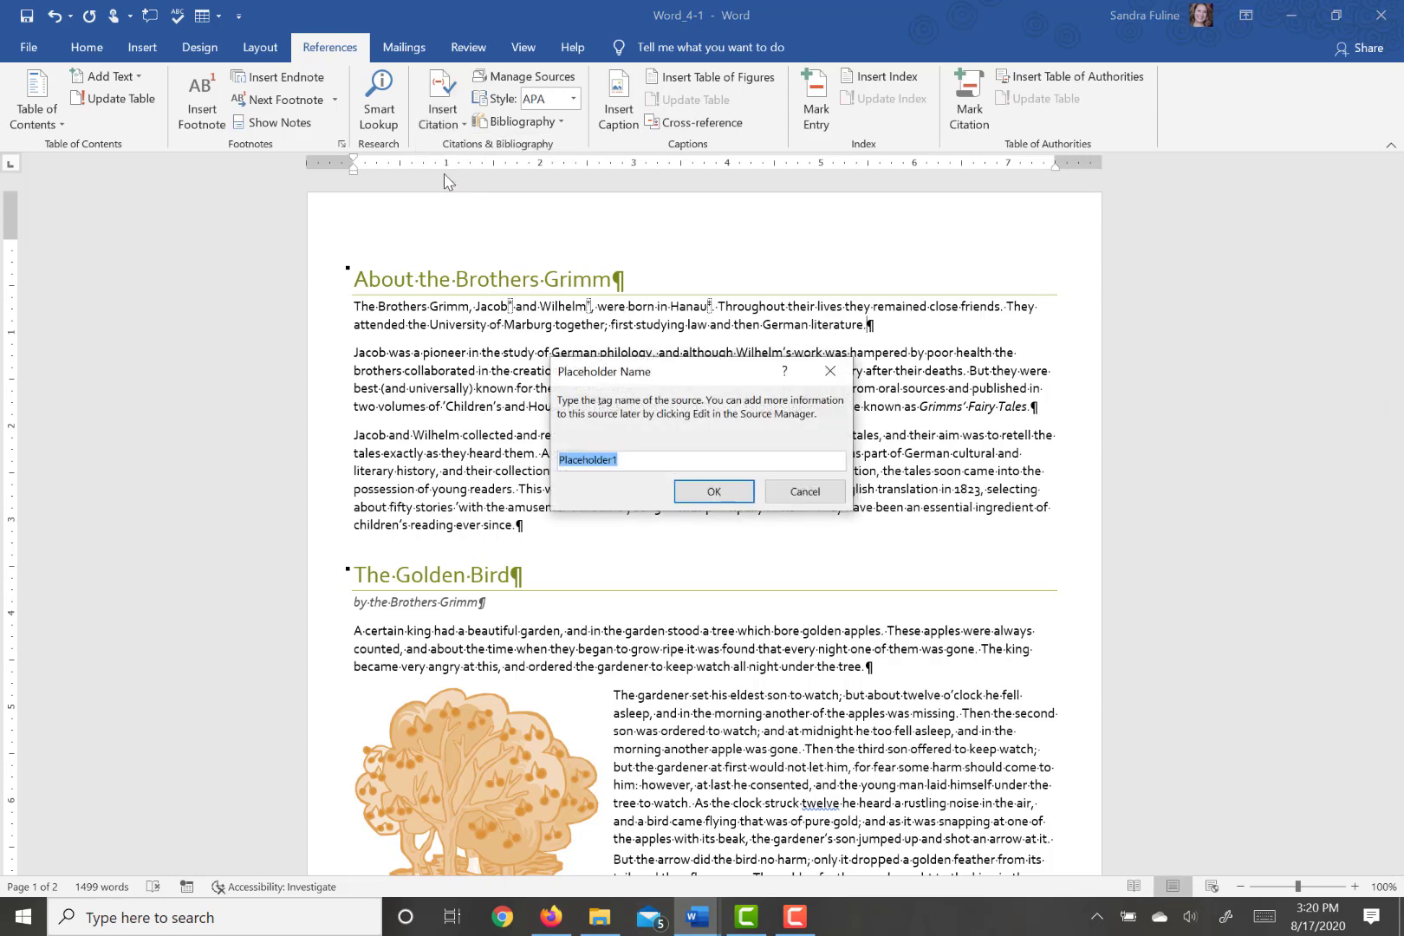
{"action": "type", "text": "GrimmData"}
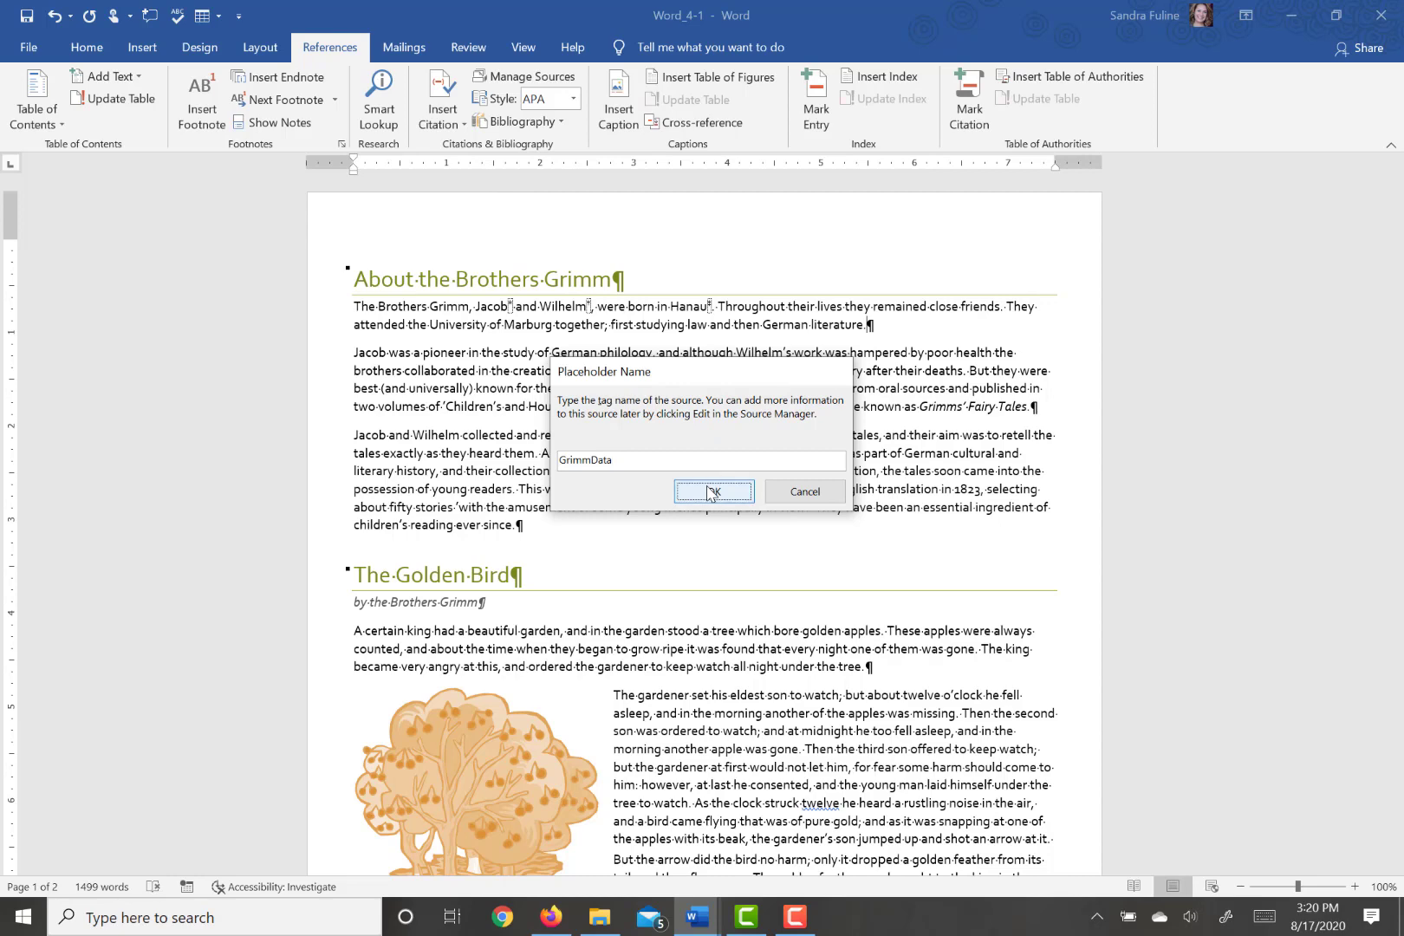
{"action": "left_click", "coordinate": [711, 492]}
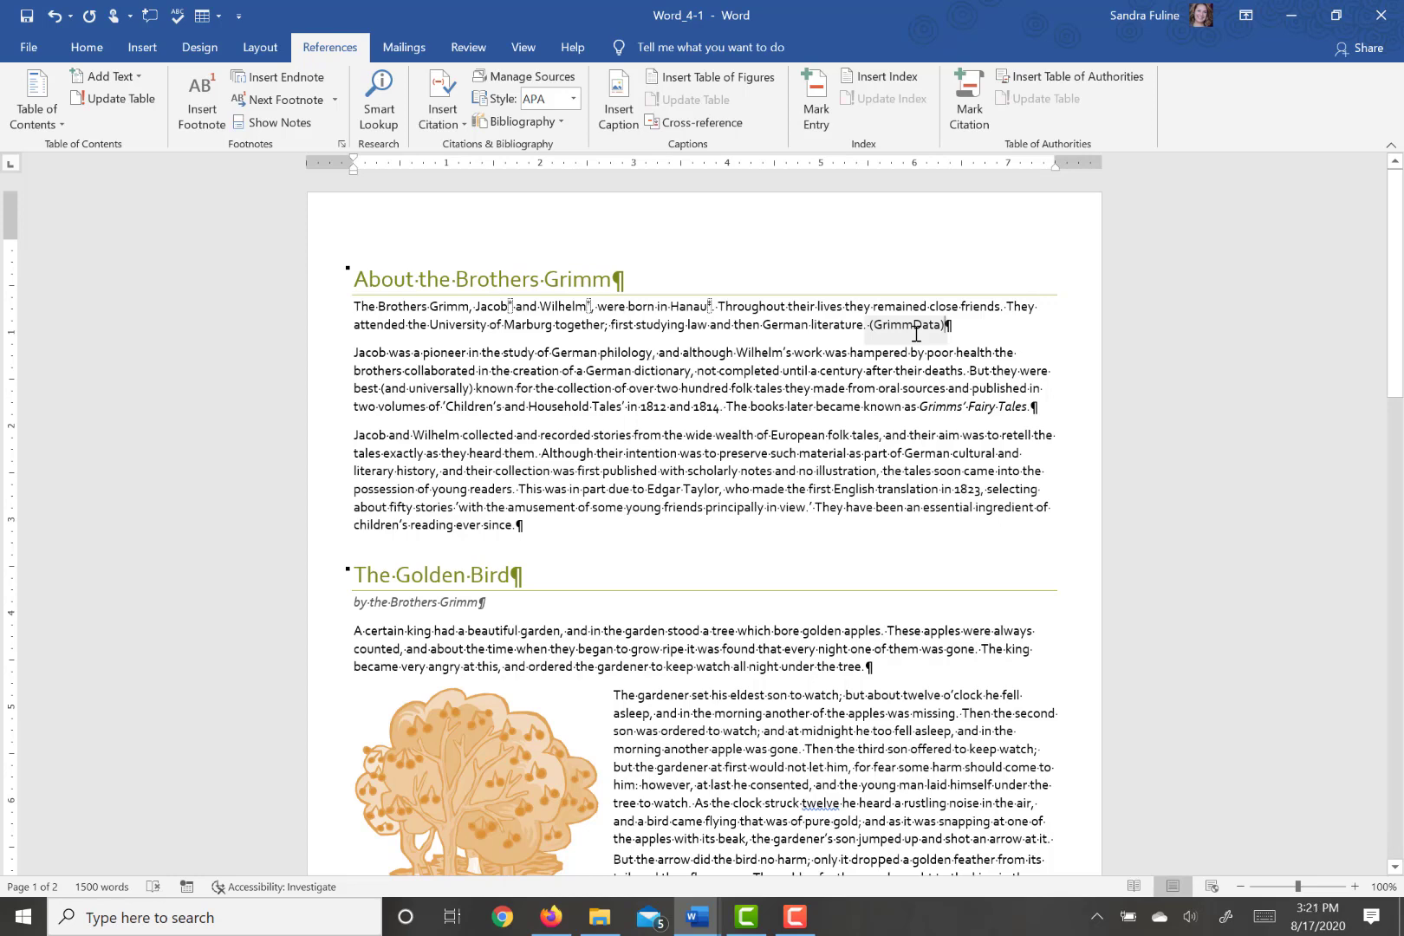
{"action": "left_click", "coordinate": [916, 333]}
{"action": "left_click", "coordinate": [952, 334]}
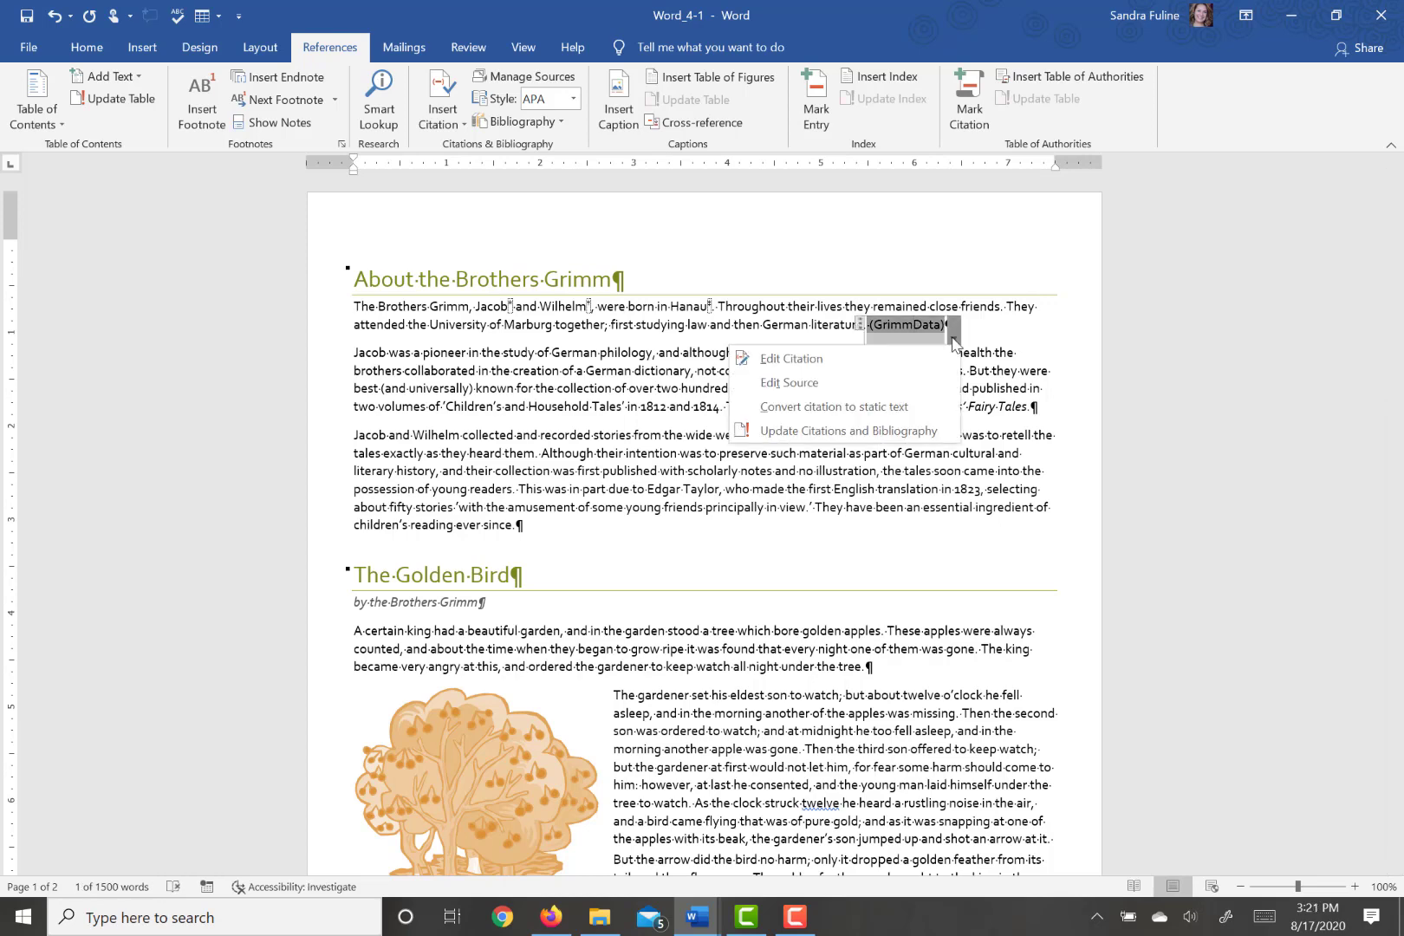
{"action": "left_click", "coordinate": [806, 384]}
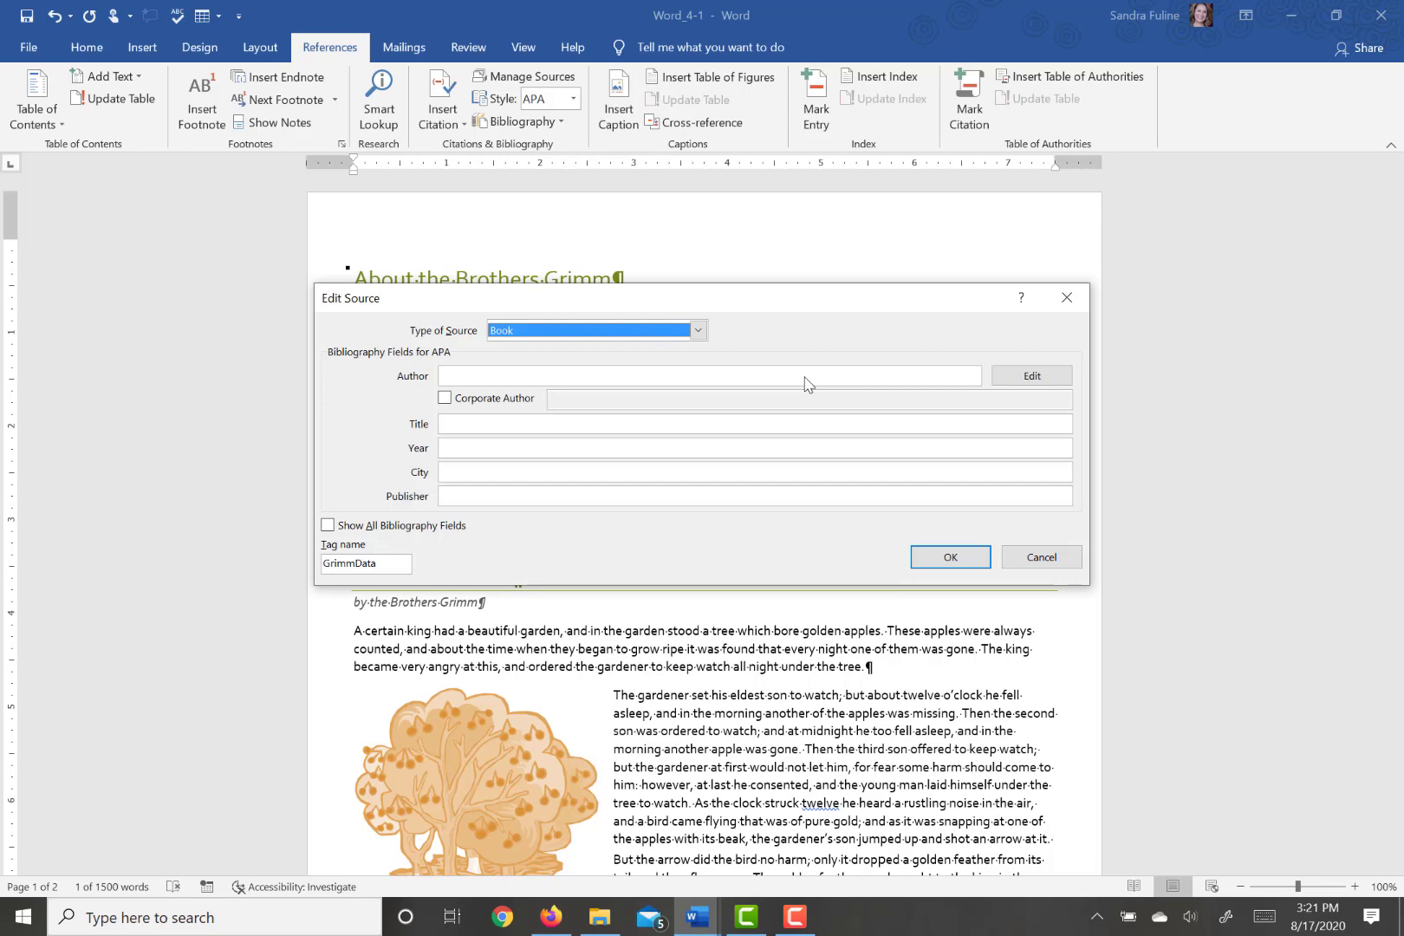
{"action": "left_click", "coordinate": [1023, 558]}
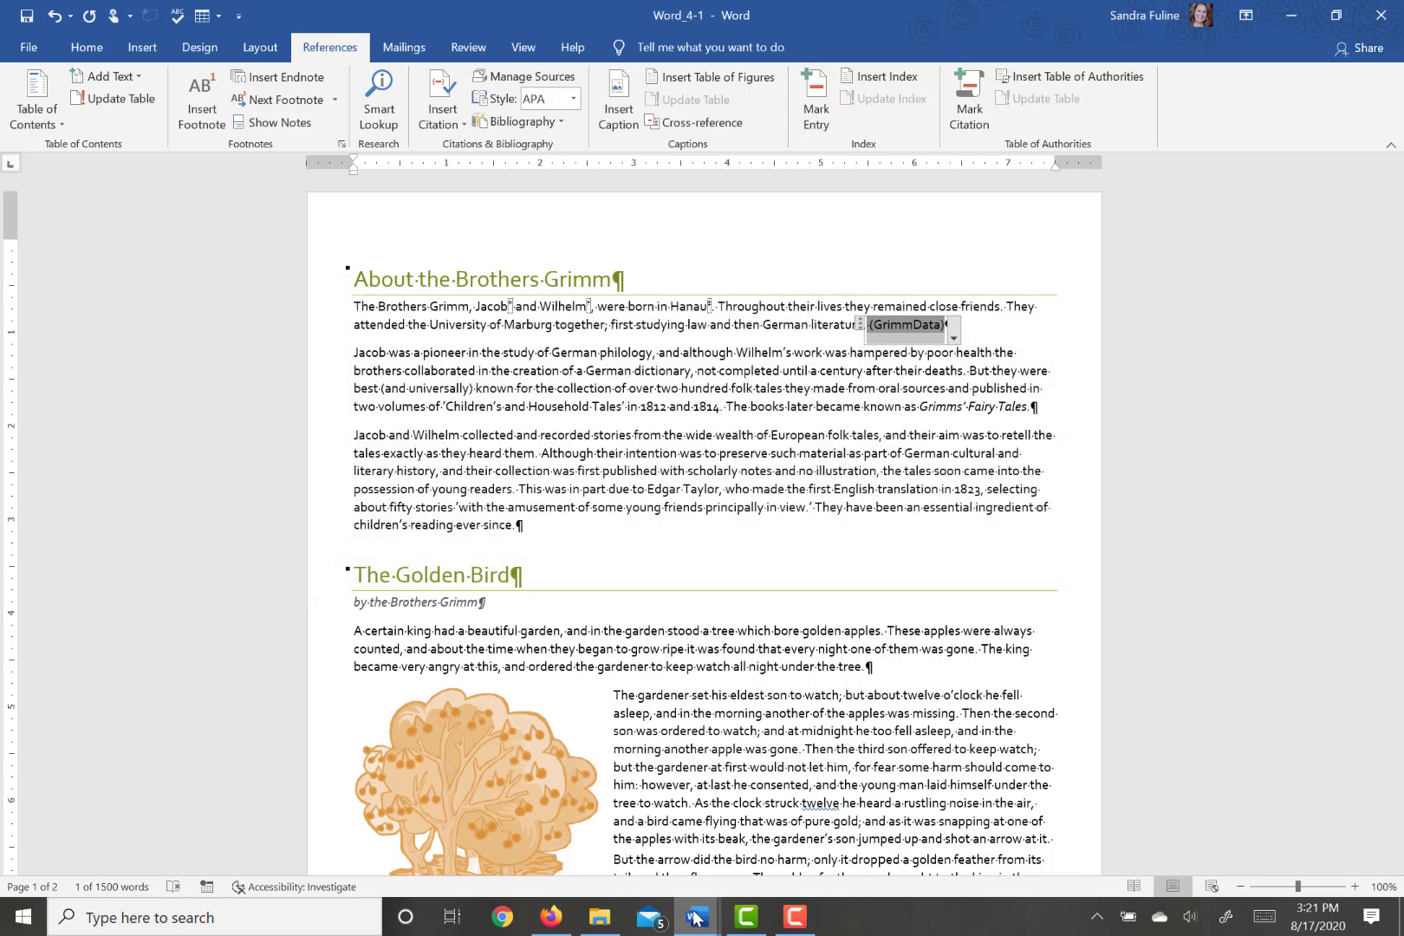
- Copy the URL from the Brothers Grimm citation's source in the Word_4-1_results document and return to Word_4-1
{"action": "mouse_move", "coordinate": [697, 916]}
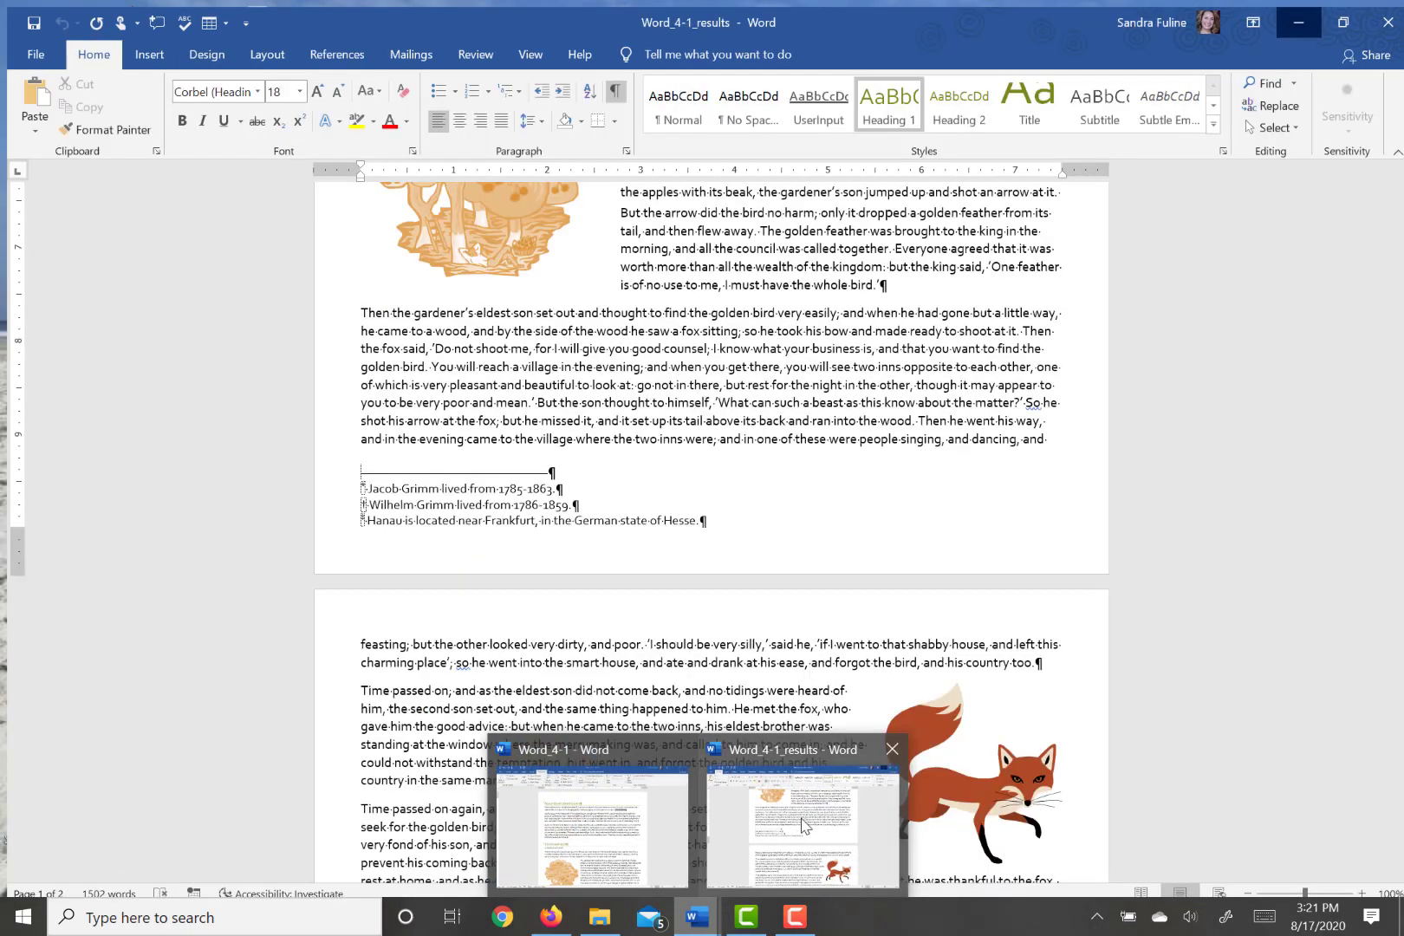
{"action": "left_click", "coordinate": [804, 824]}
{"action": "scroll", "coordinate": [826, 379], "scroll_direction": "up", "scroll_amount": 8}
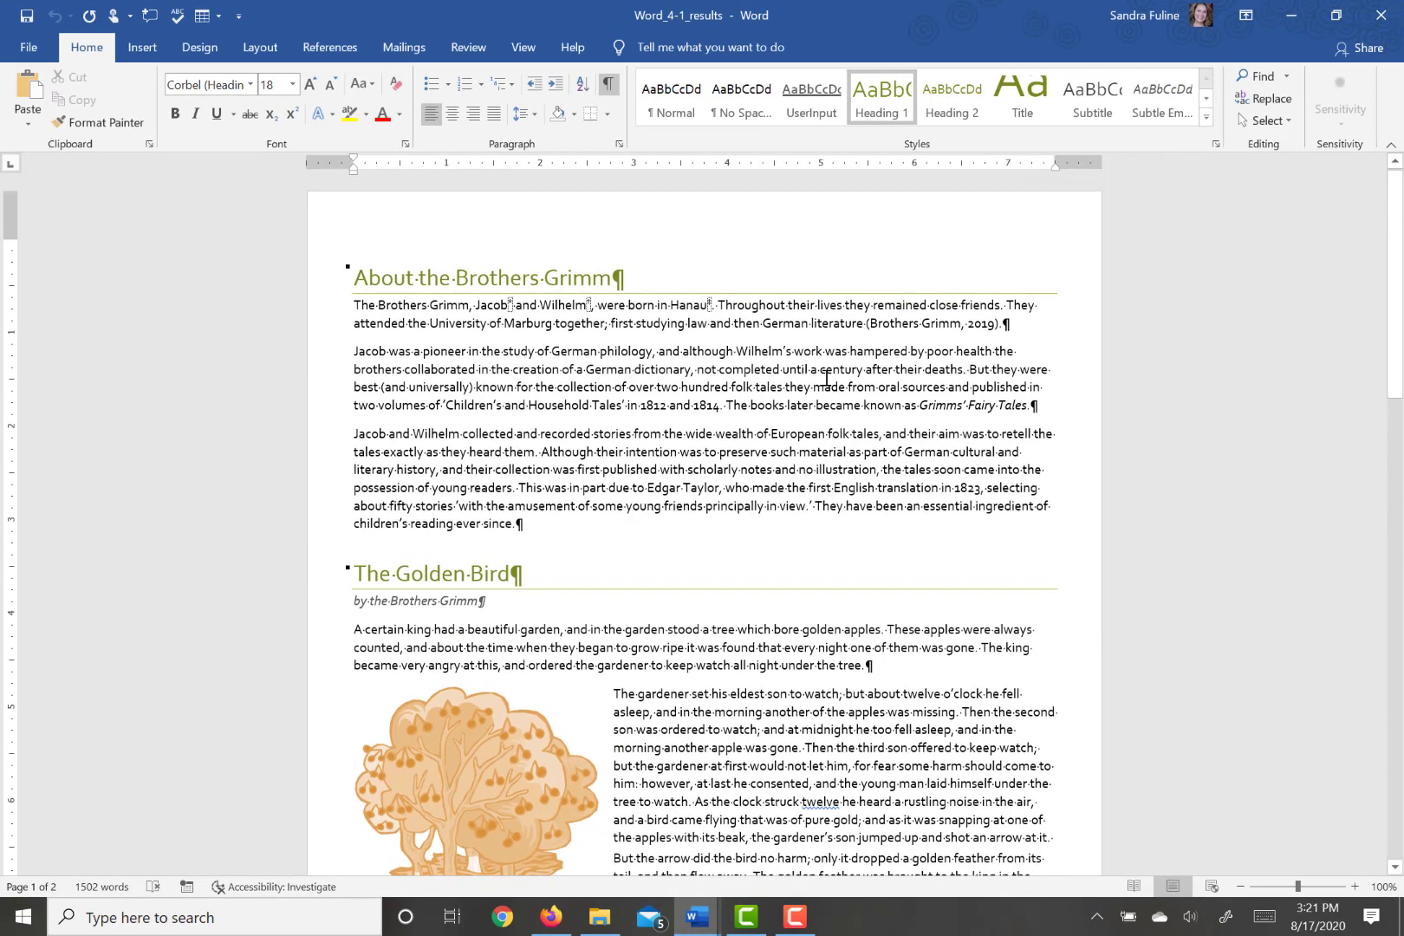
{"action": "left_click", "coordinate": [949, 324]}
{"action": "left_click", "coordinate": [1007, 339]}
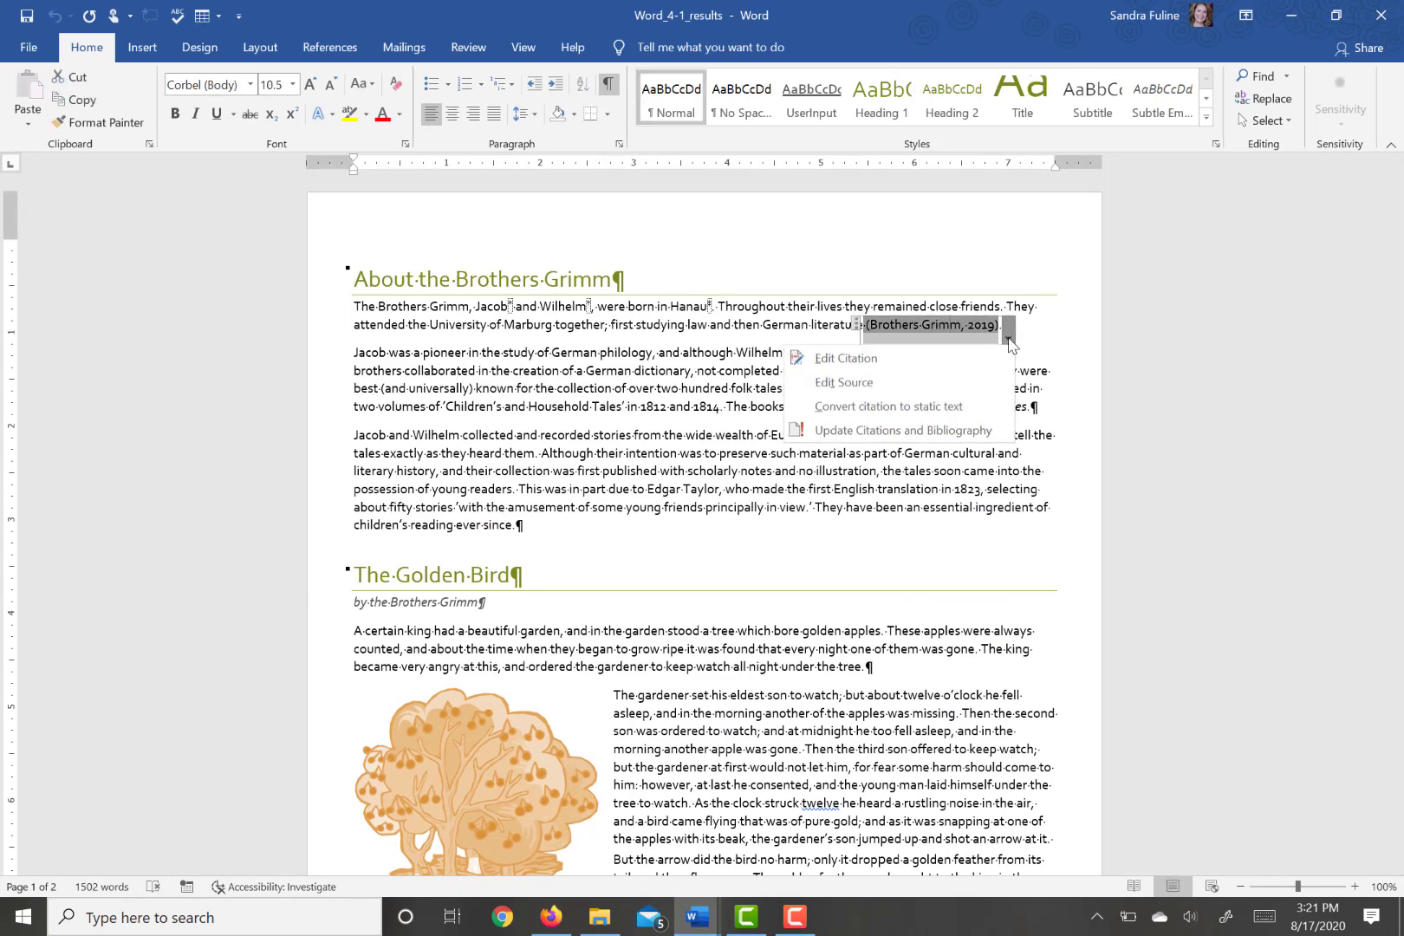
{"action": "left_click", "coordinate": [917, 389]}
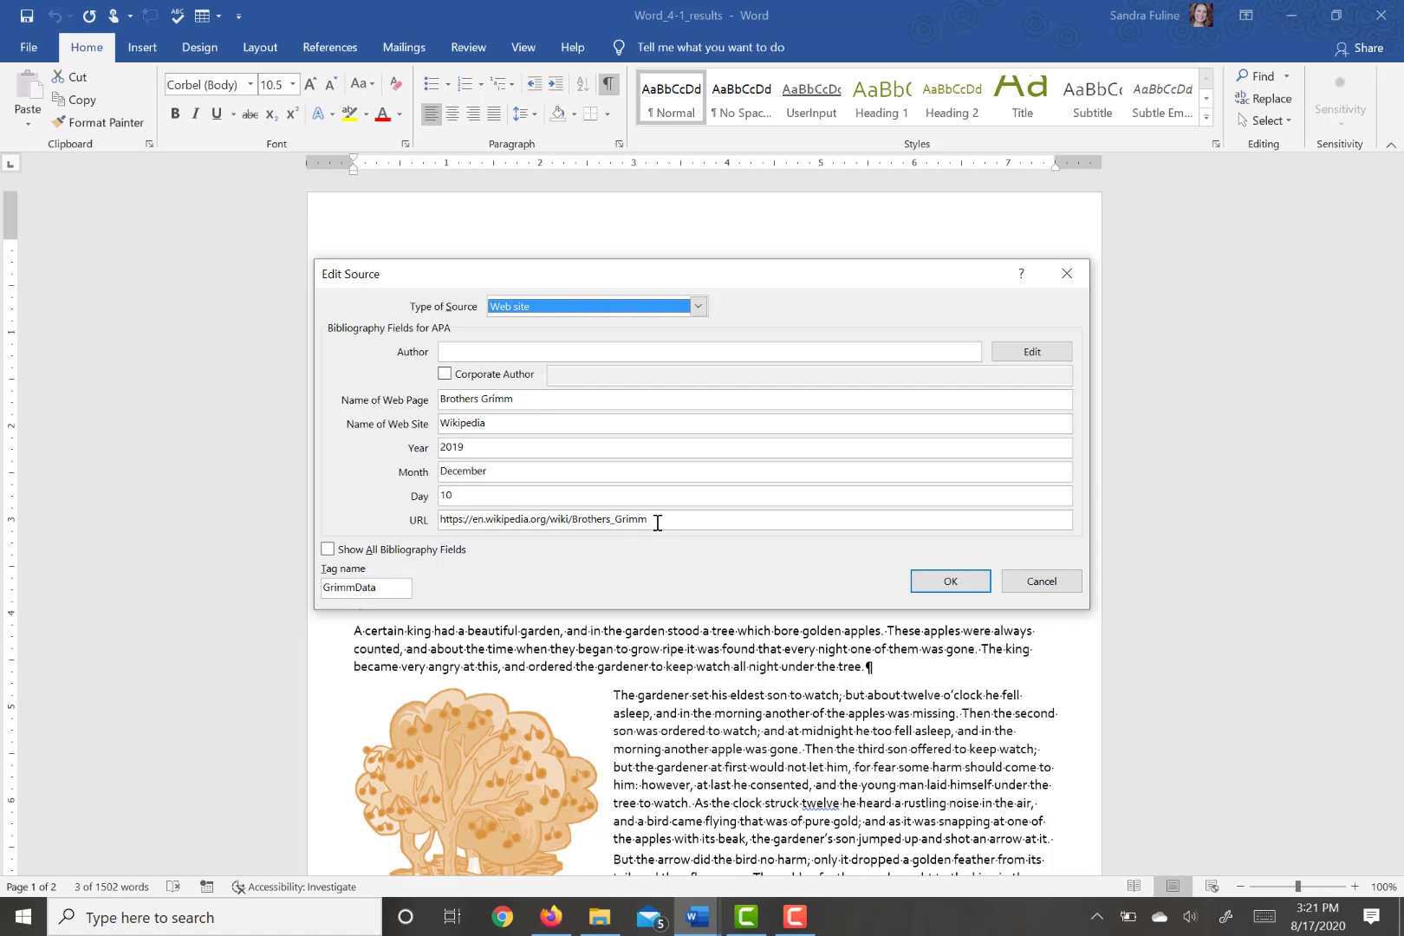
{"action": "left_click_drag", "start_coordinate": [664, 519], "coordinate": [414, 511]}
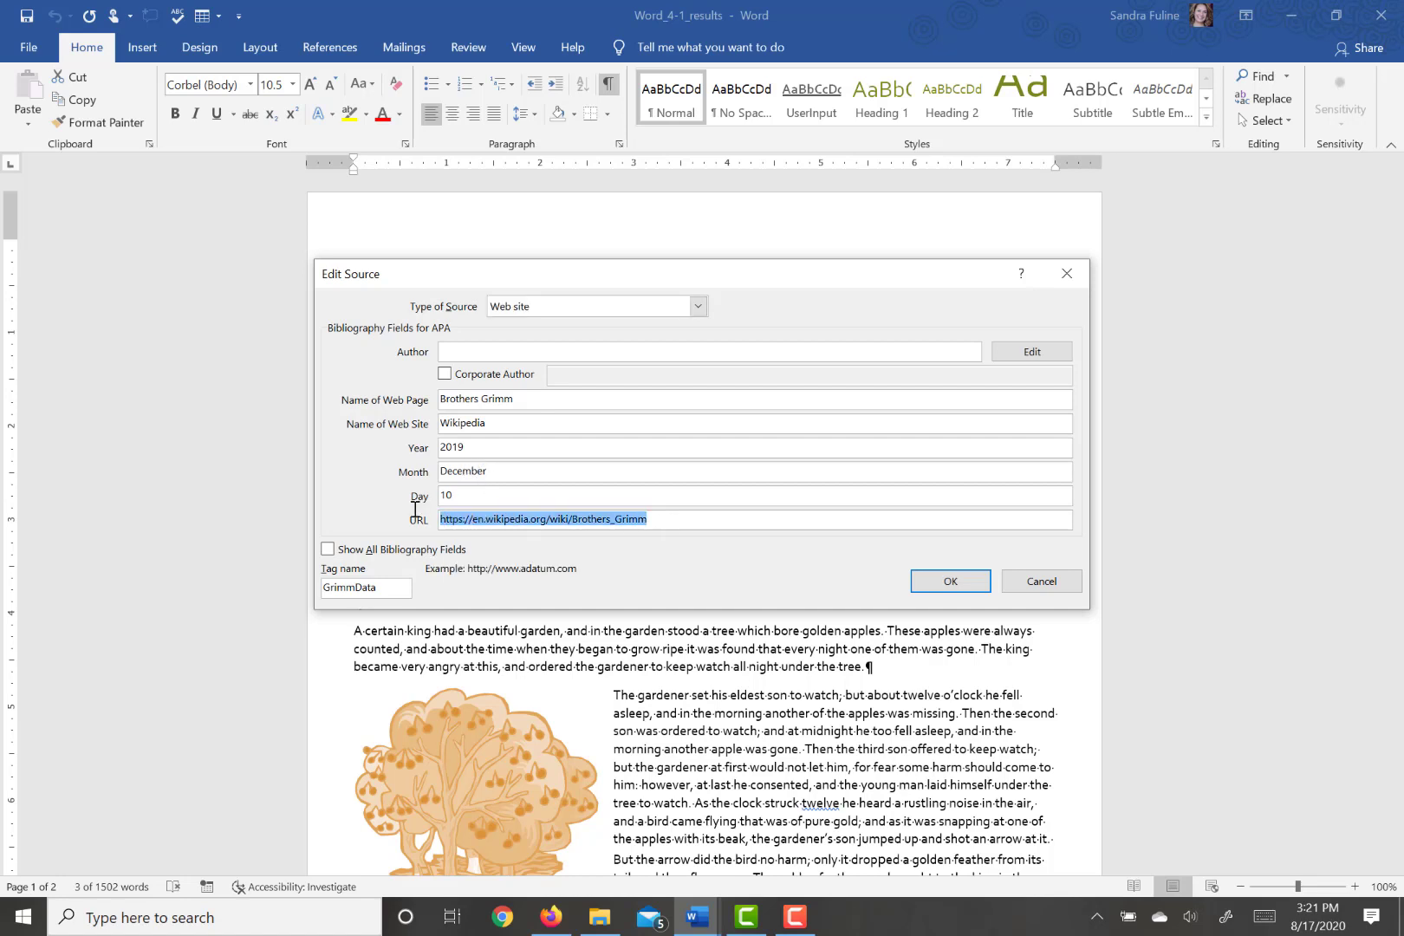
{"action": "key", "text": "ctrl+c"}
{"action": "mouse_move", "coordinate": [694, 920]}
{"action": "left_click", "coordinate": [1041, 581]}
{"action": "left_click", "coordinate": [1281, 17]}
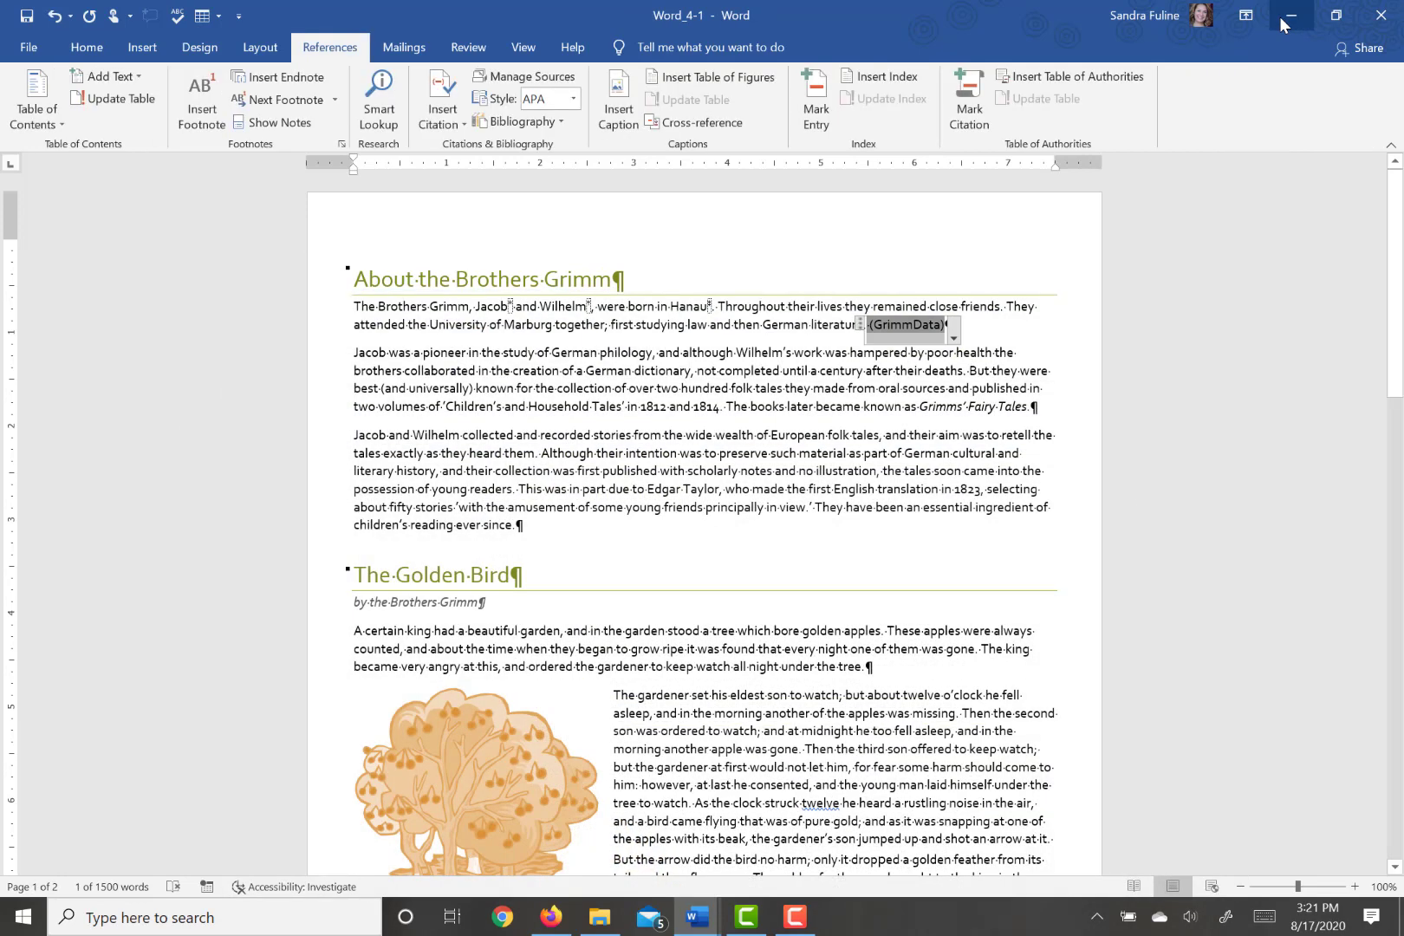
- Edit the GrimmData citation's source, setting its type to Web site and pasting the copied Wikipedia address as the URL
{"action": "left_click", "coordinate": [953, 336]}
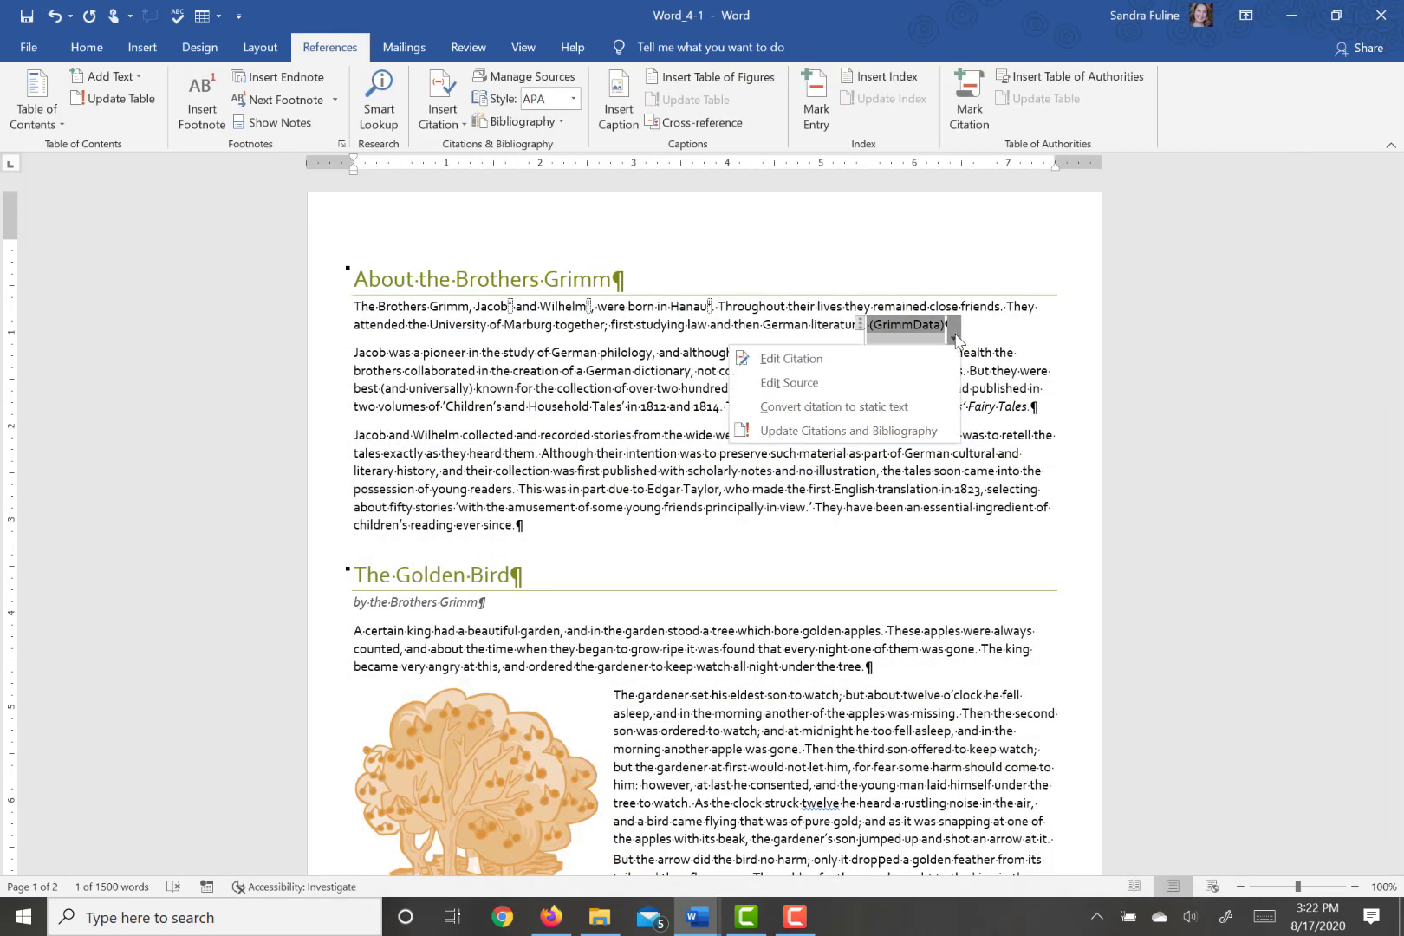
{"action": "left_click", "coordinate": [788, 382]}
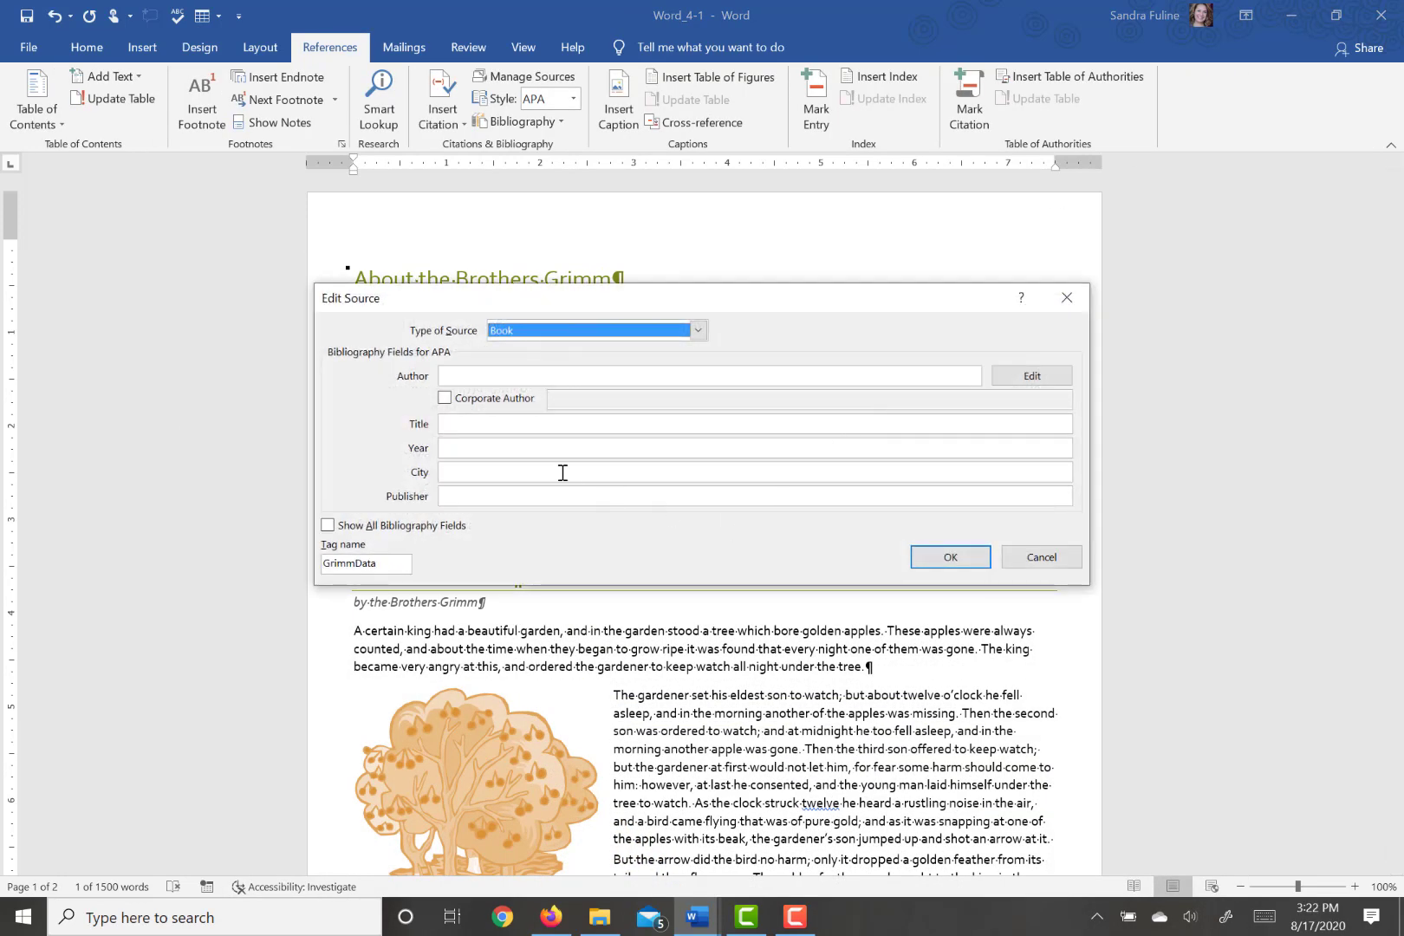
{"action": "left_click", "coordinate": [666, 338]}
{"action": "left_click_drag", "start_coordinate": [699, 354], "coordinate": [706, 387]}
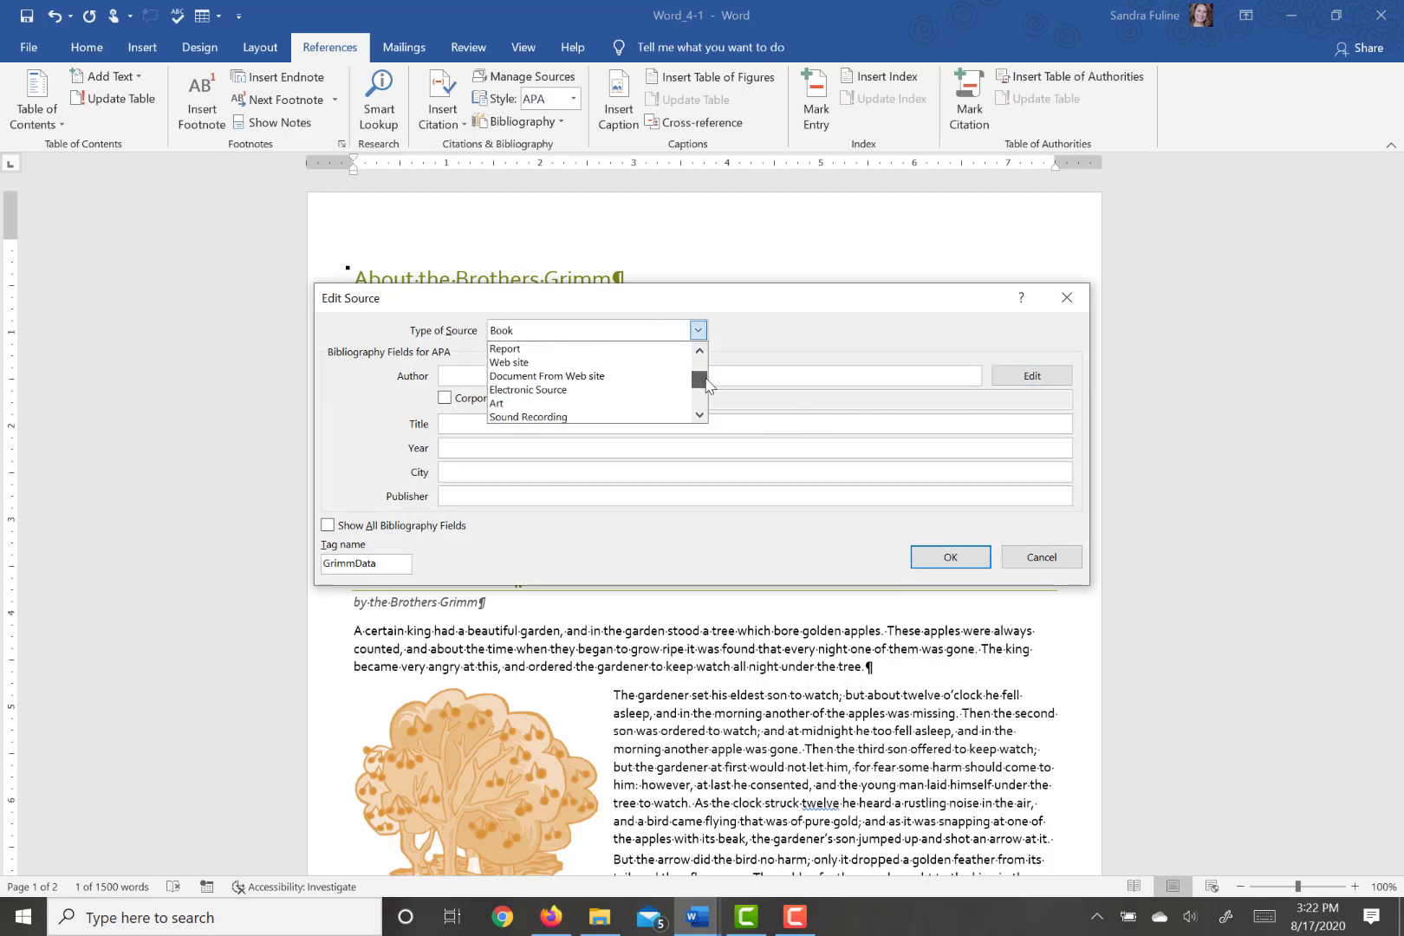
{"action": "left_click", "coordinate": [526, 362]}
{"action": "left_click", "coordinate": [477, 551]}
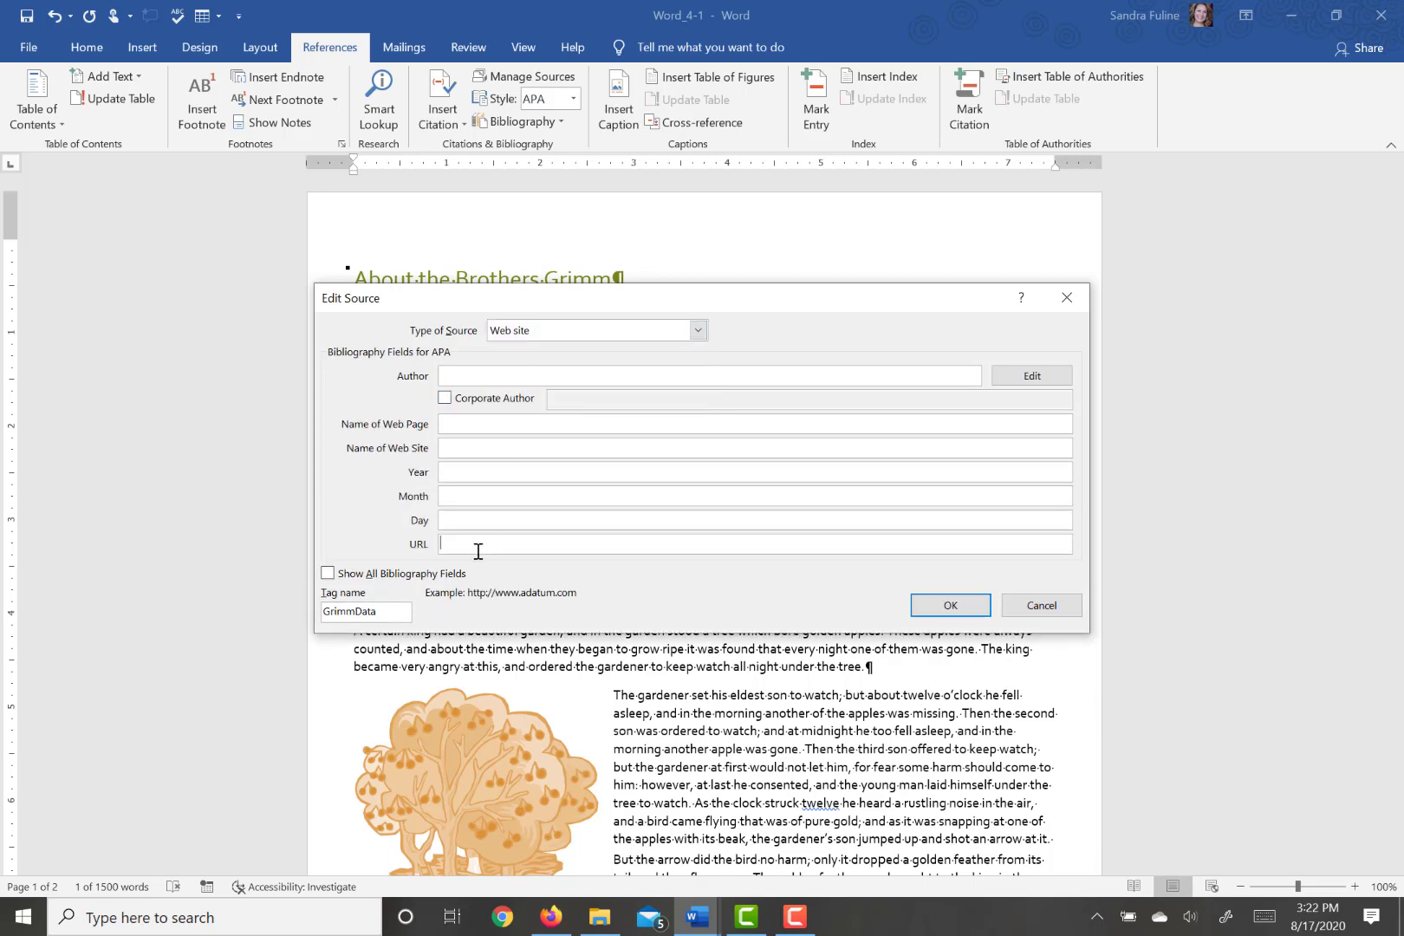
{"action": "key", "text": "ctrl+v"}
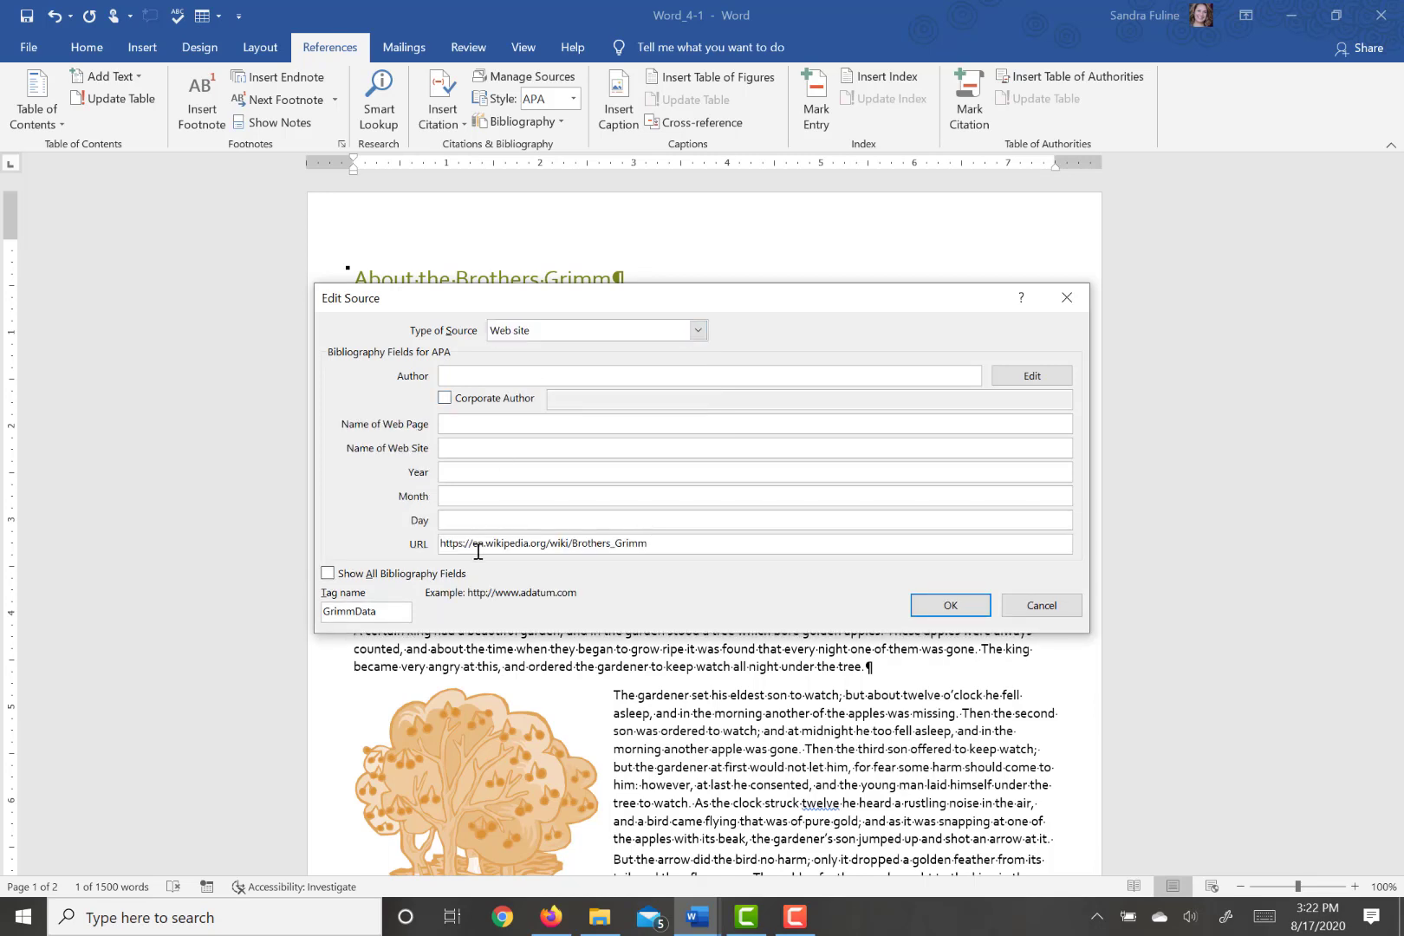
- Enter "Brother's Grimm" as the source's web page name and "Wikipedia" as its web site name
{"action": "left_click", "coordinate": [460, 422]}
{"action": "type", "text": "Brother's Grimm"}
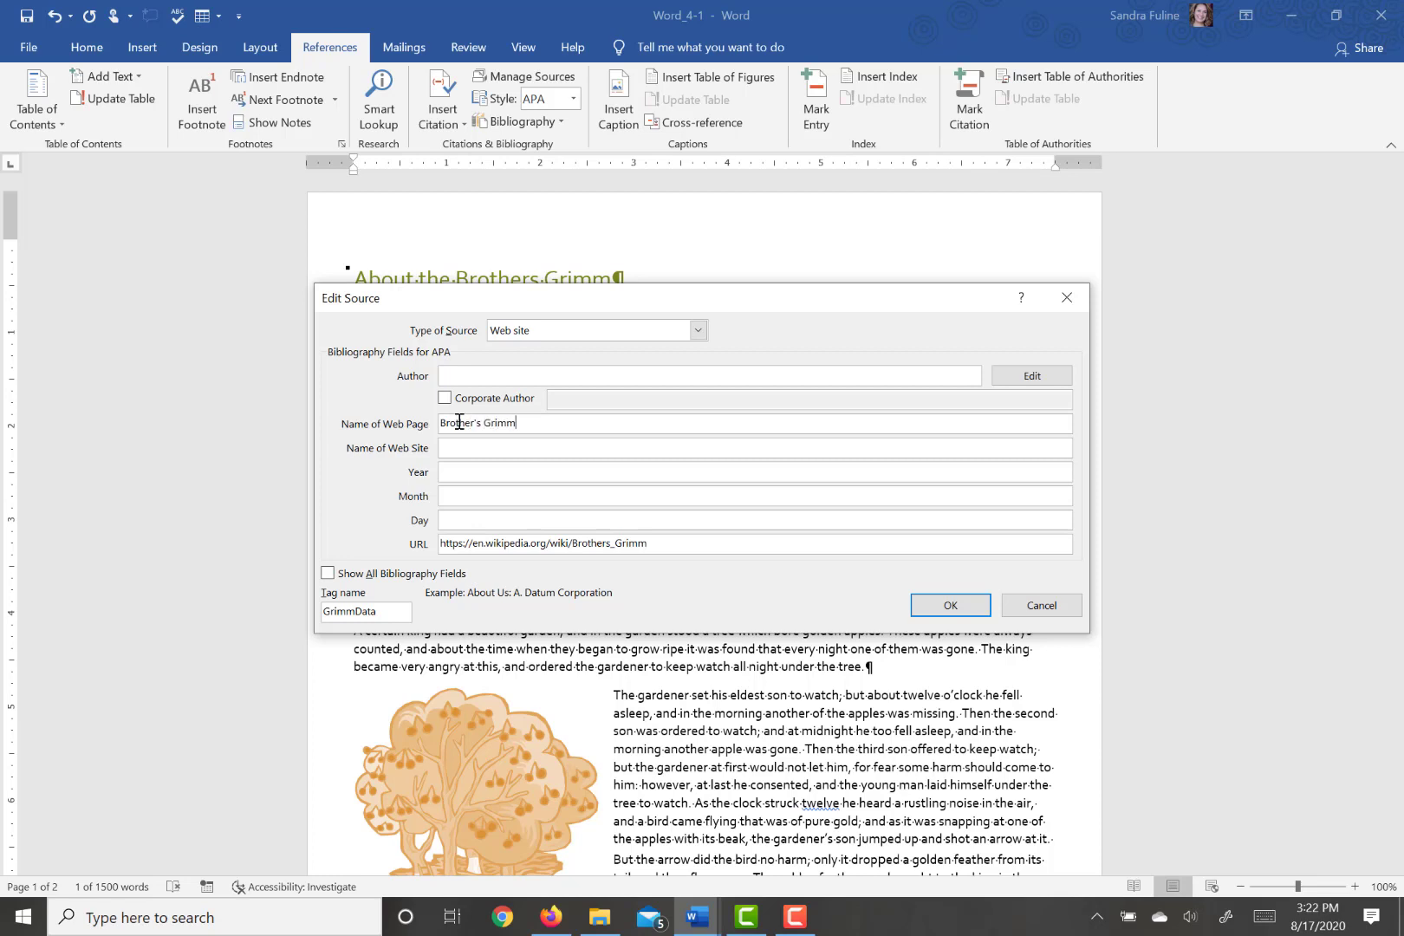
{"action": "key", "text": "Tab"}
{"action": "type", "text": "Wikipedia"}
{"action": "key", "text": "Tab"}
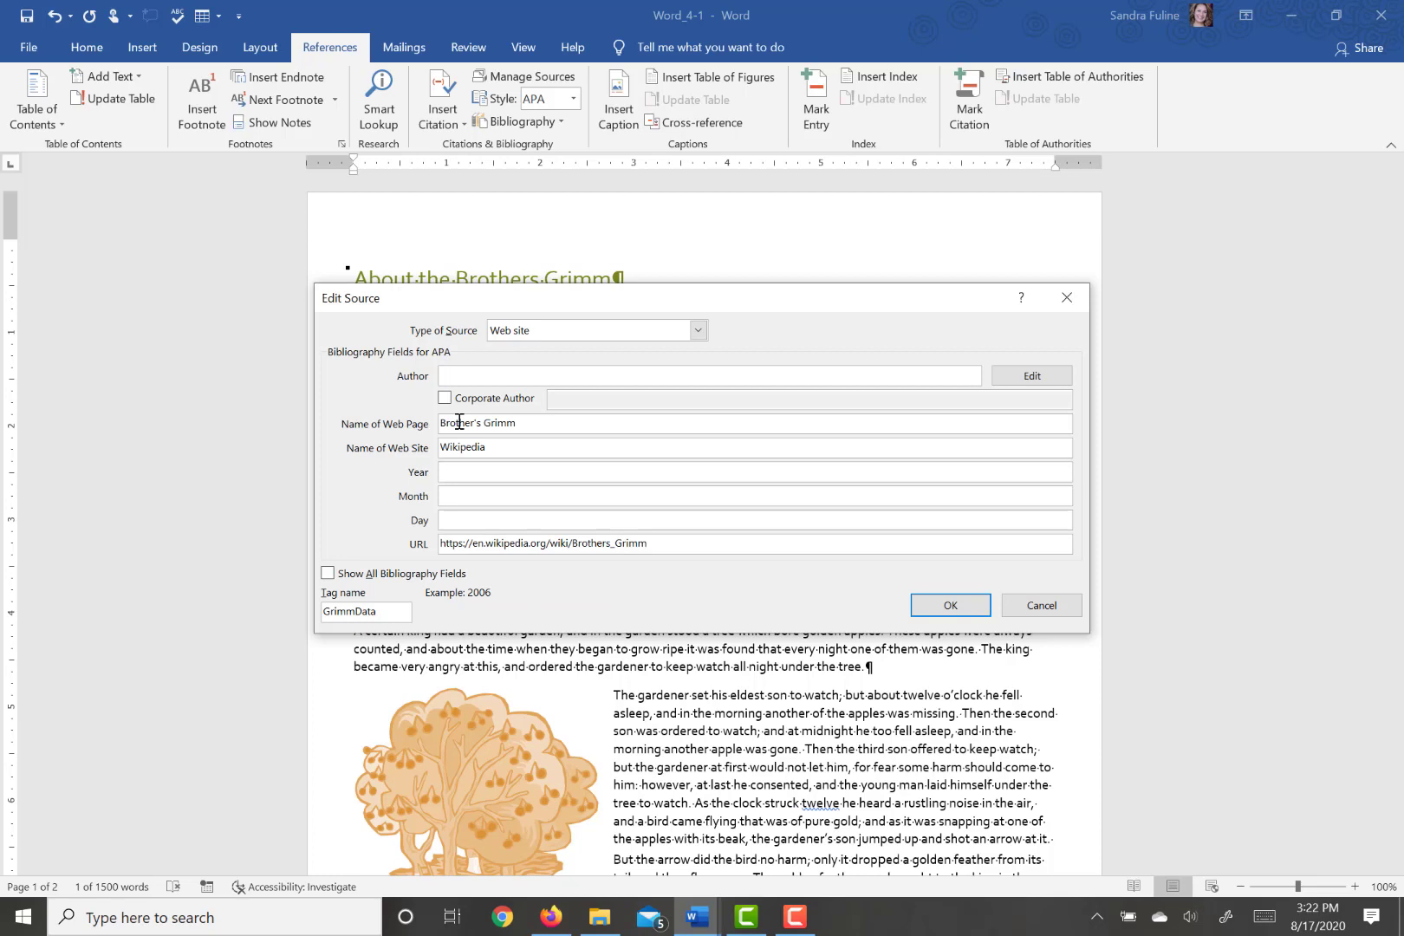
- Set the source's date to year 2020, month August, day 17 and save the source
{"action": "type", "text": "2020"}
{"action": "key", "text": "Tab"}
{"action": "type", "text": "August"}
{"action": "key", "text": "Tab"}
{"action": "type", "text": "17"}
{"action": "mouse_move", "coordinate": [706, 925]}
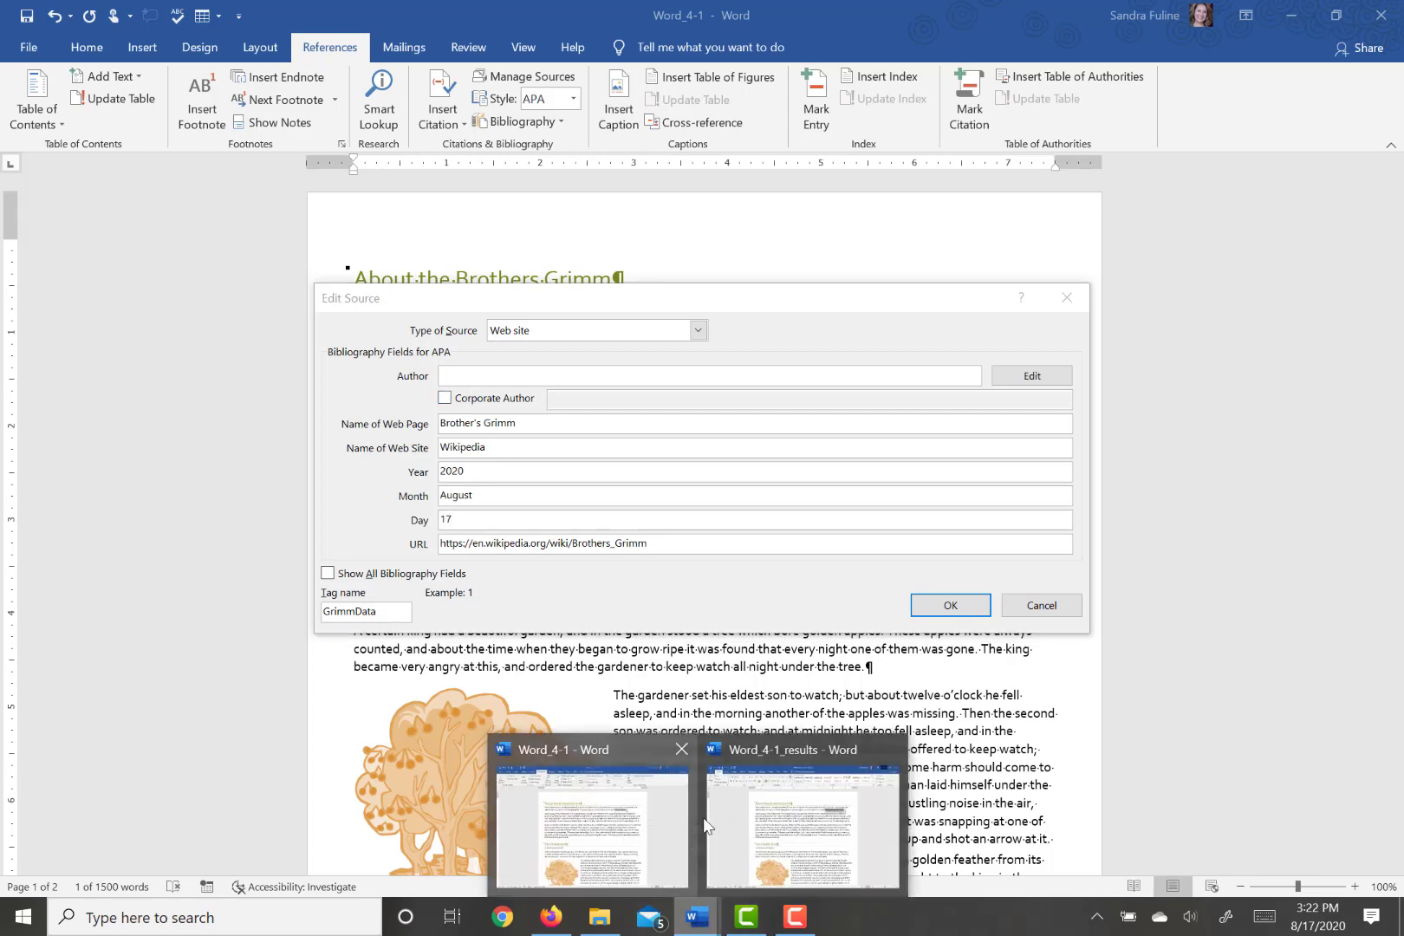
{"action": "mouse_move", "coordinate": [795, 756]}
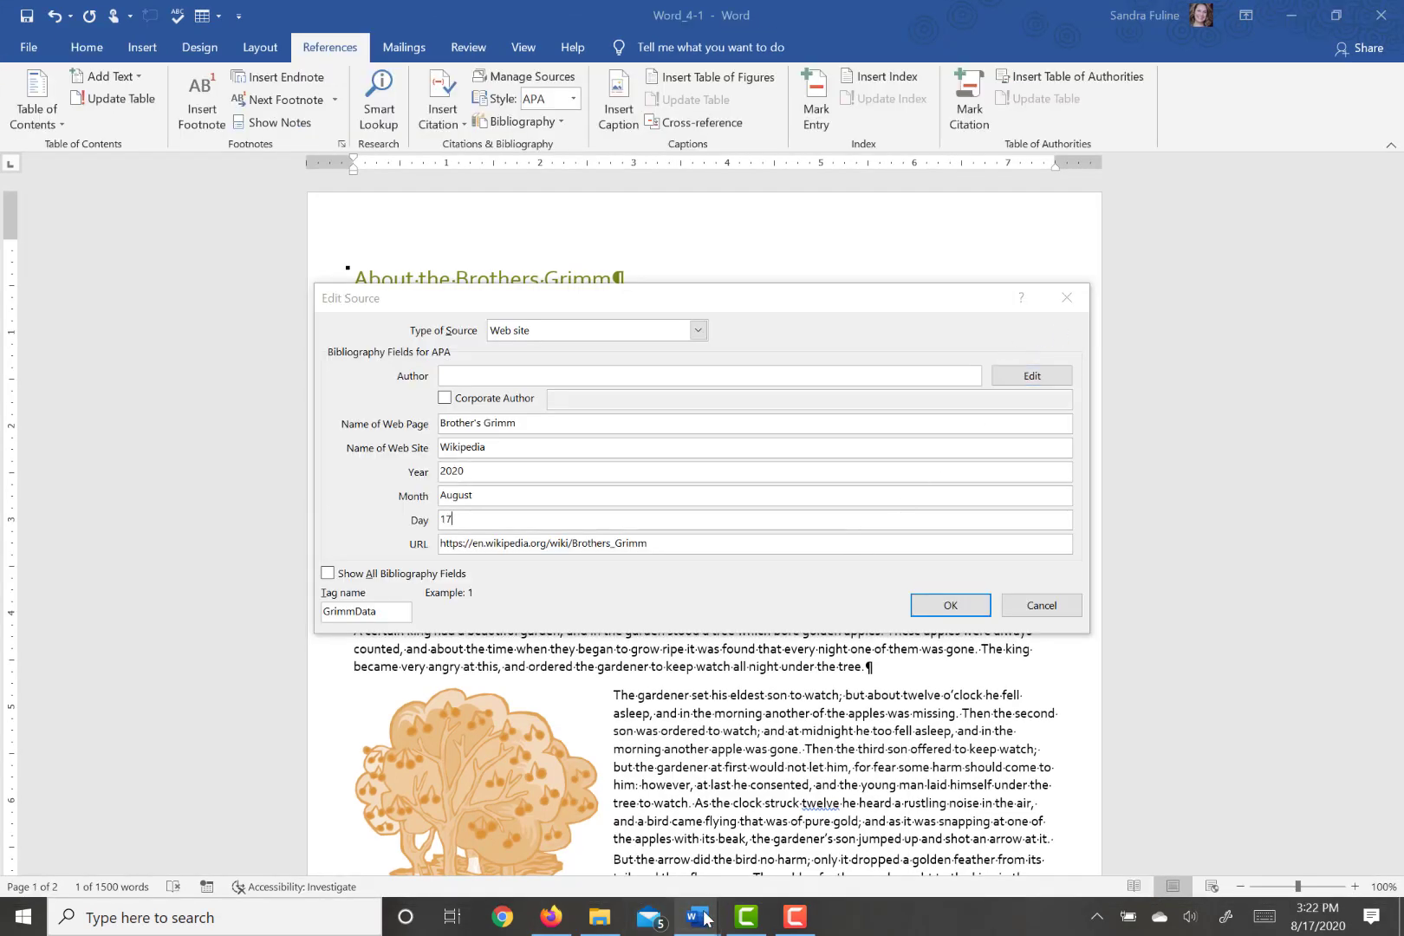
{"action": "left_click", "coordinate": [950, 605]}
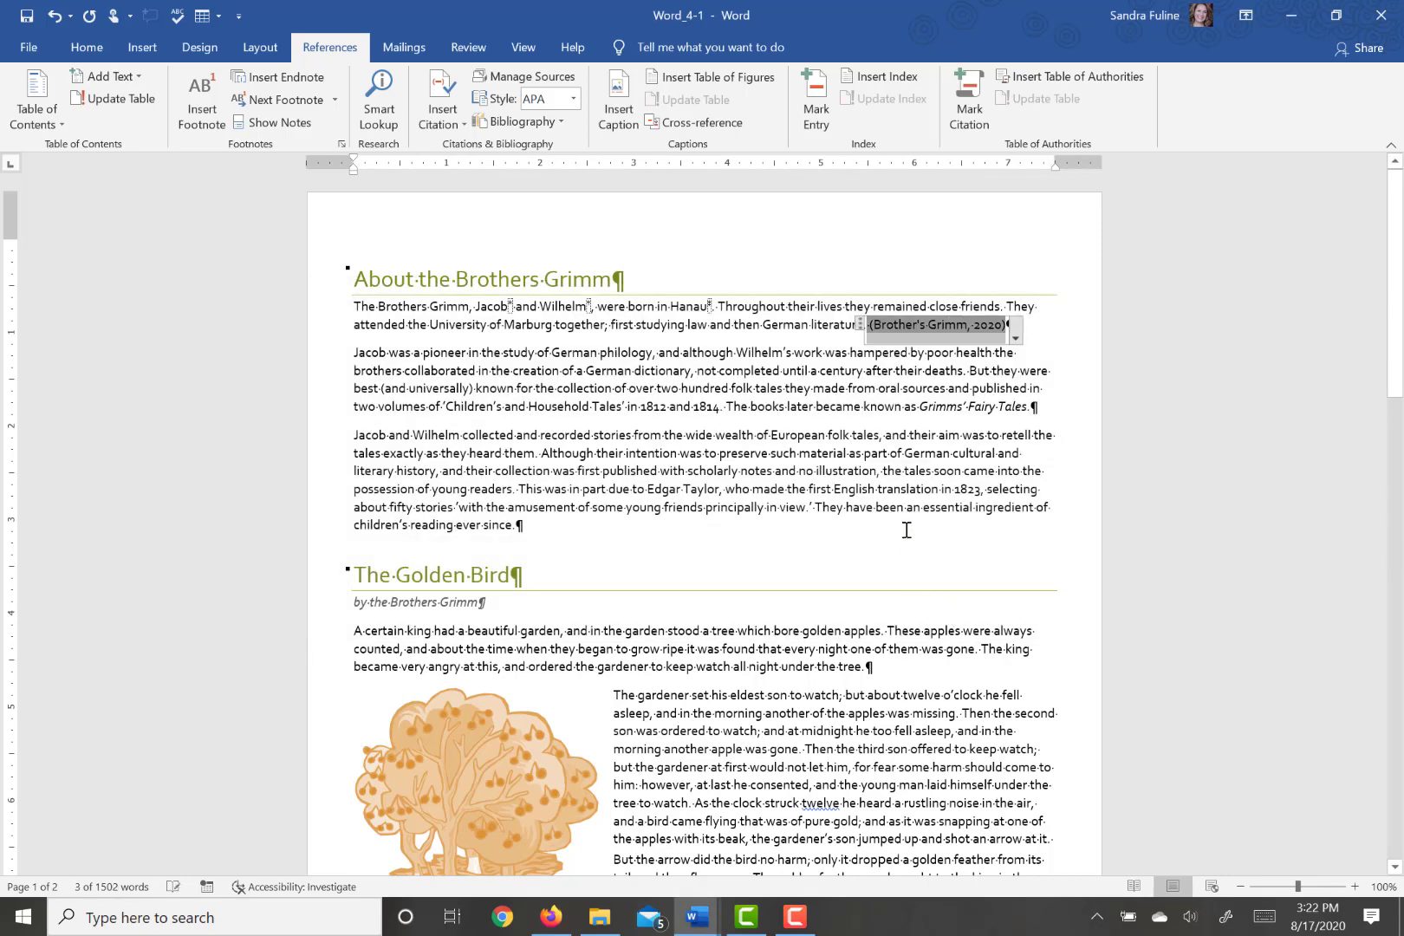
- Check the citation's source details in the Word_4-1_results document, leave them unedited and return to Word_4-1
{"action": "mouse_move", "coordinate": [703, 922]}
{"action": "left_click", "coordinate": [814, 842]}
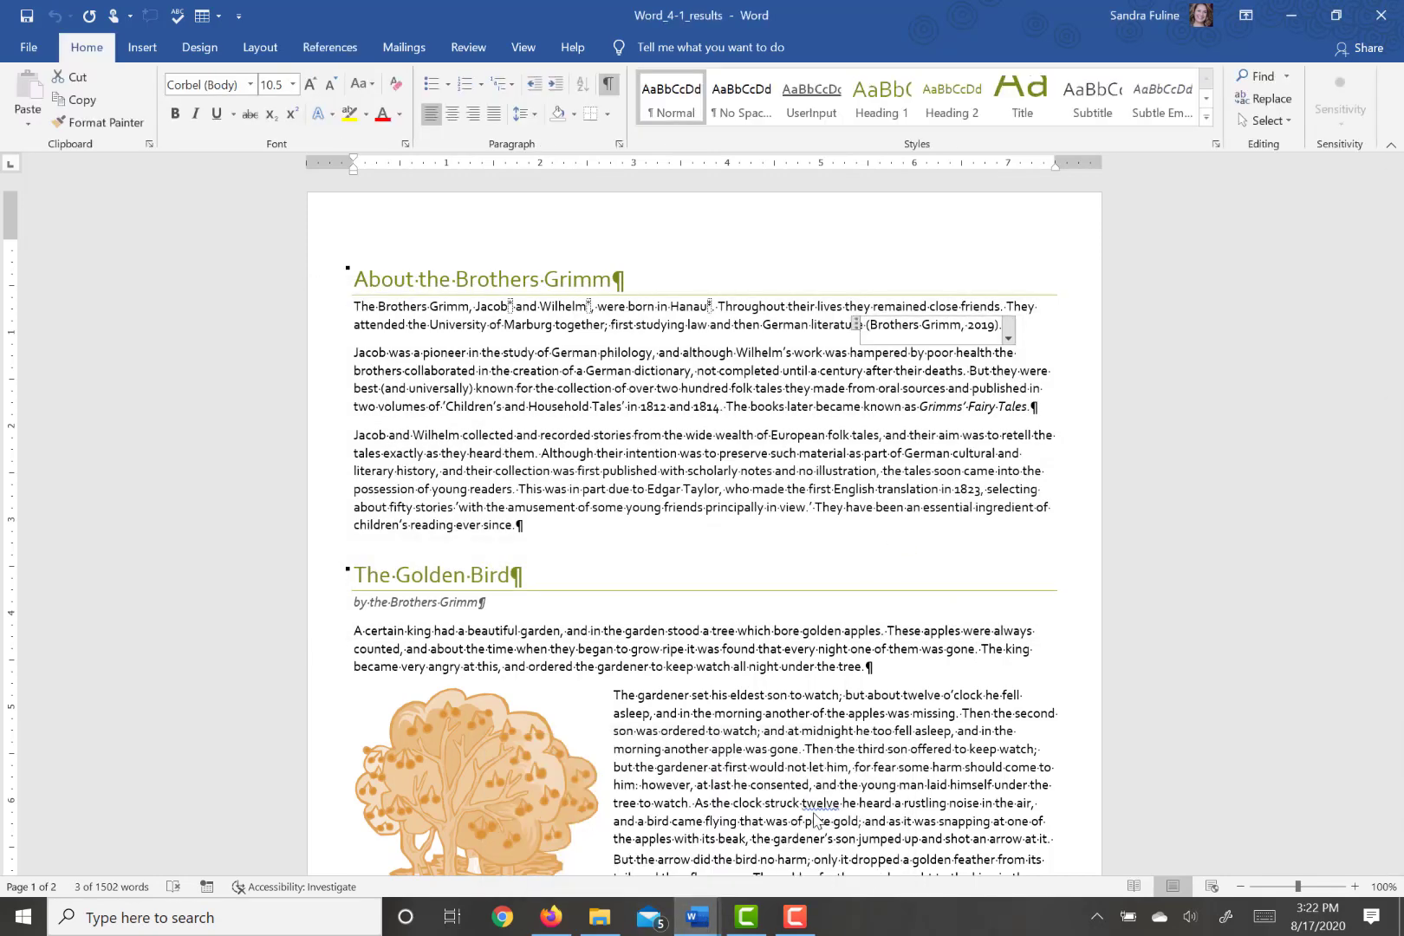
{"action": "left_click", "coordinate": [1007, 338]}
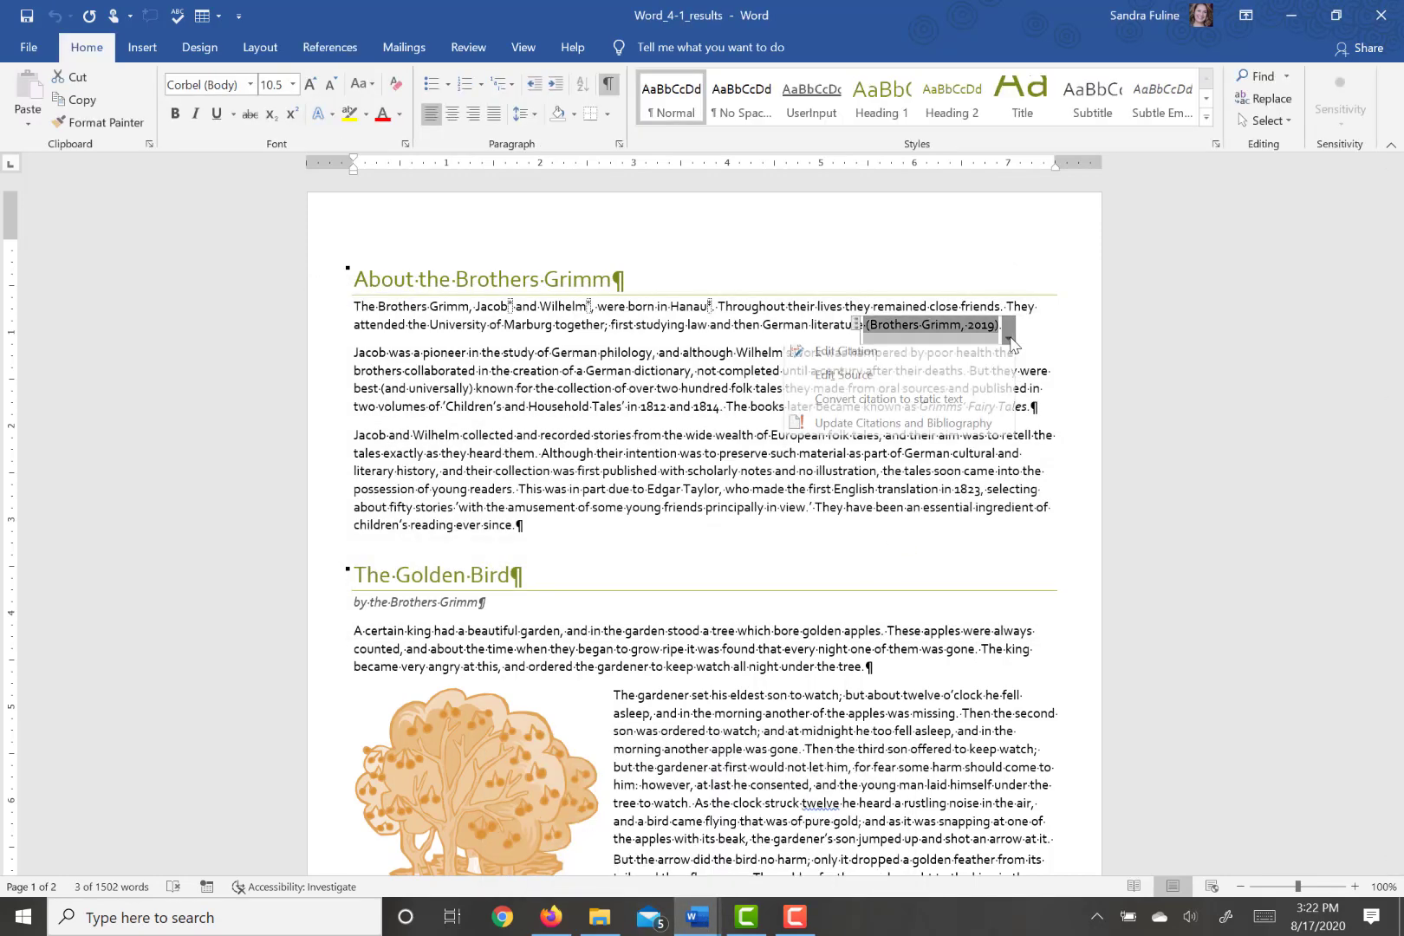
{"action": "left_click", "coordinate": [953, 384]}
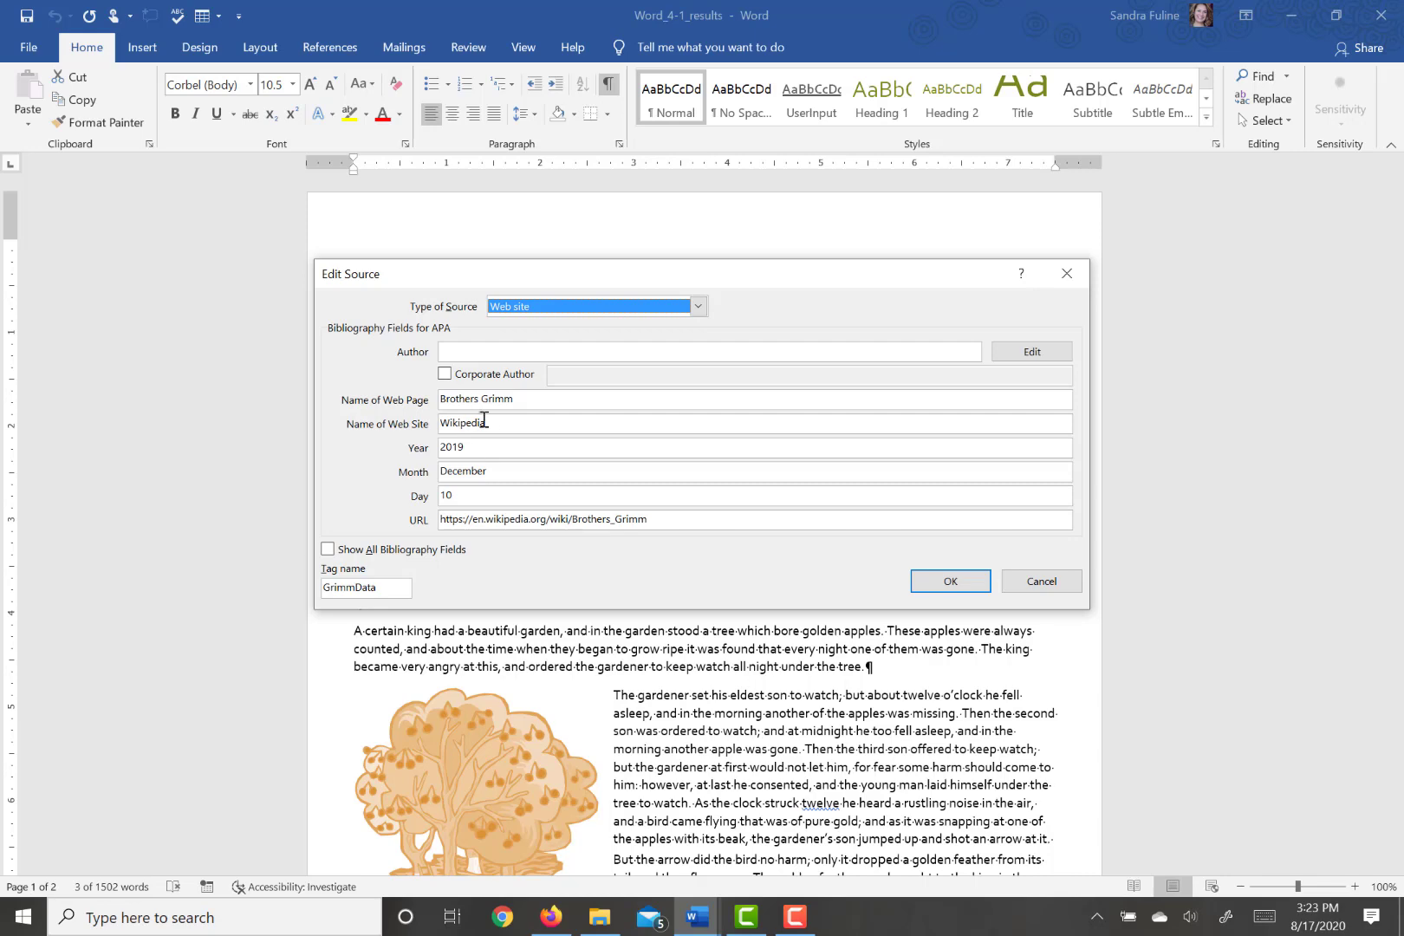
{"action": "left_click", "coordinate": [1029, 582]}
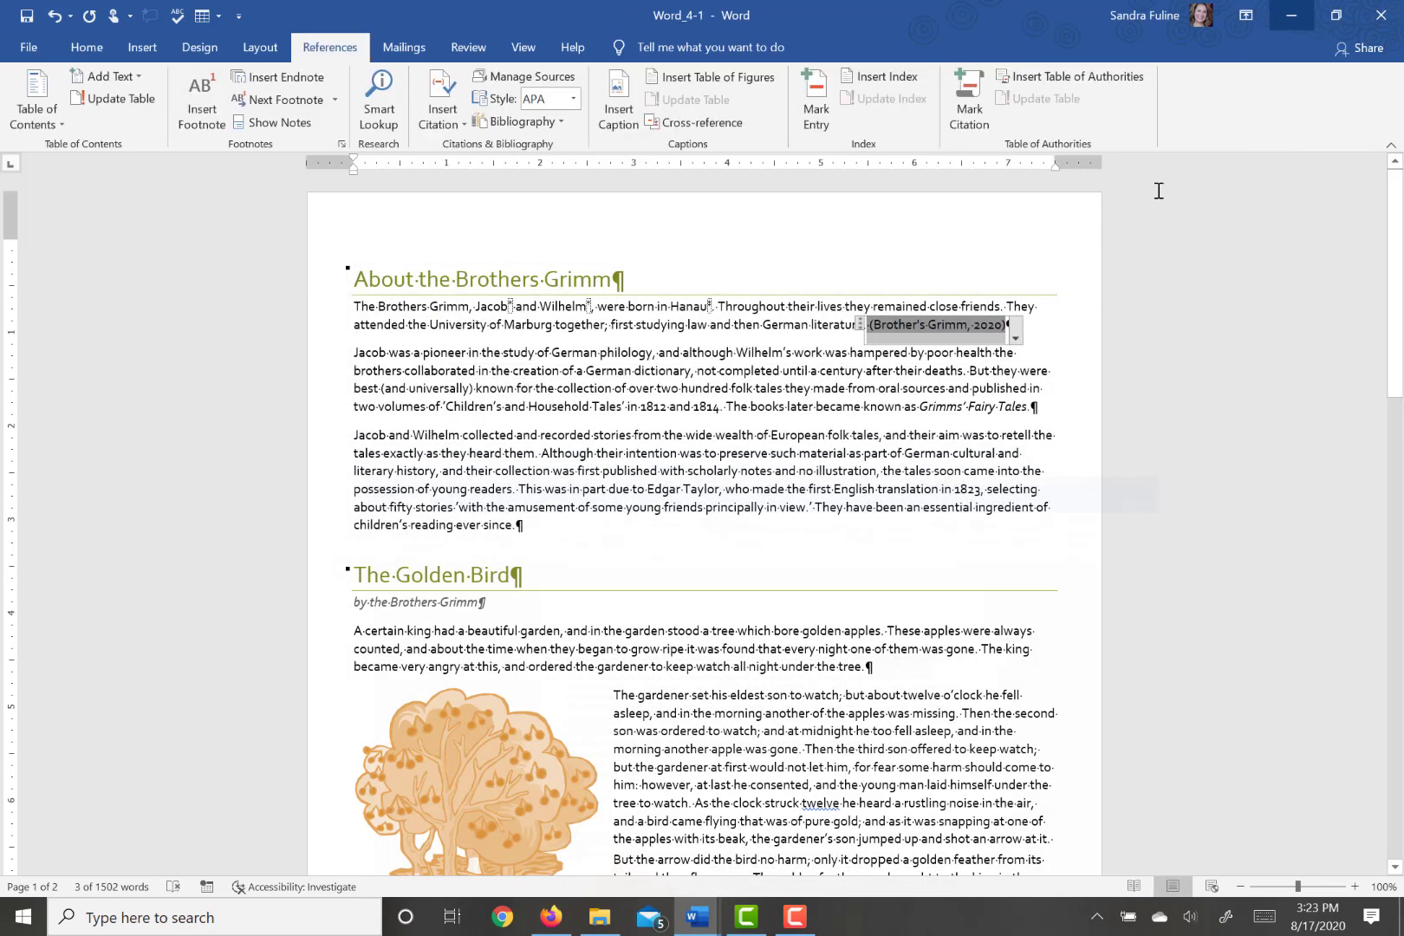
- Correct the web page name in the citation's source to "Brothers Grimm" and save the source
{"action": "left_click", "coordinate": [1015, 340]}
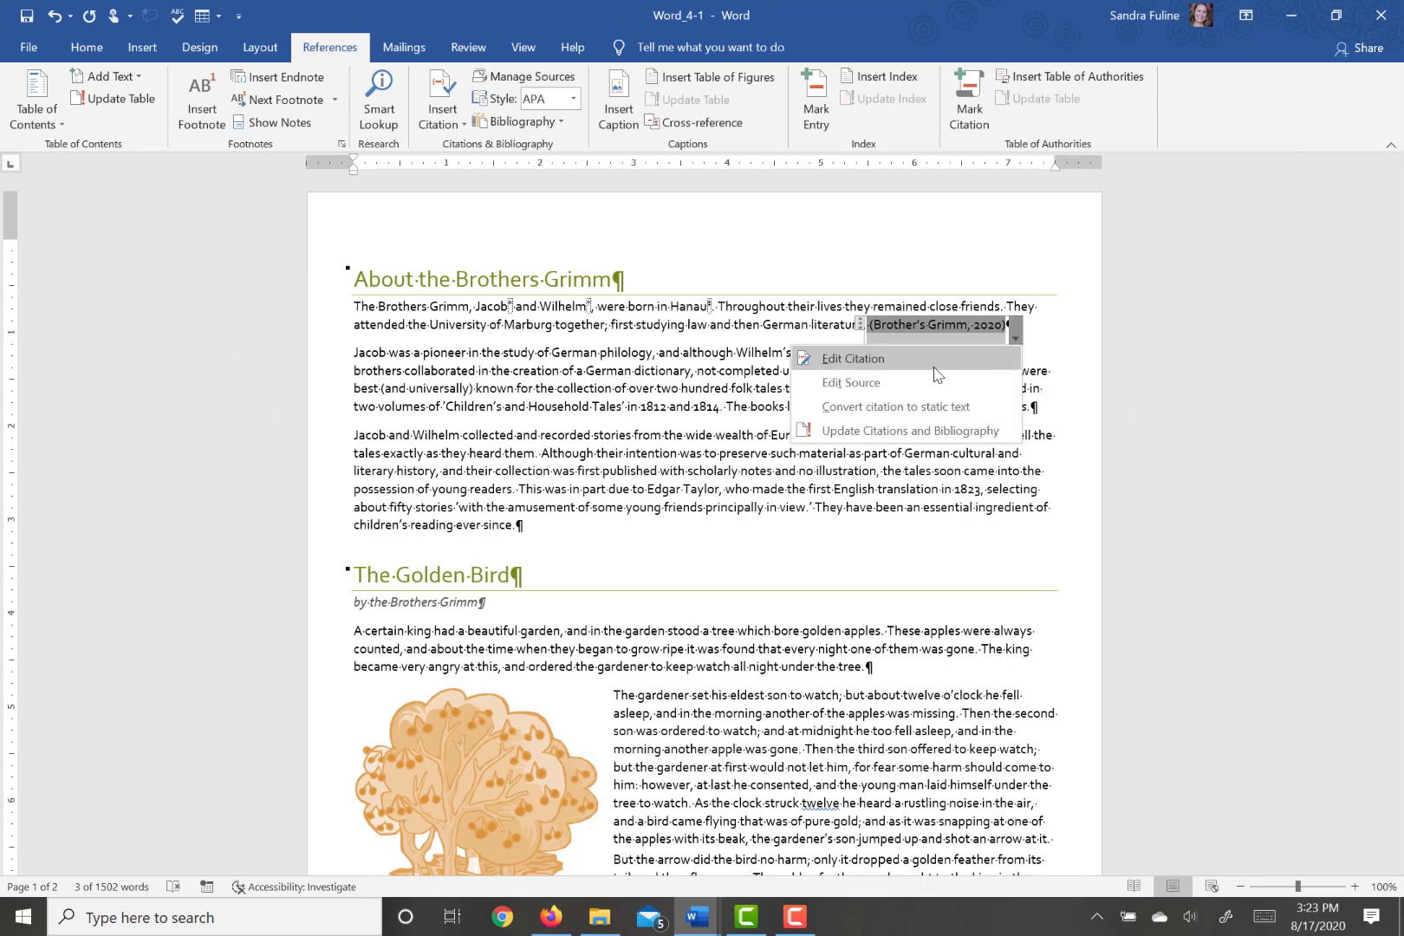
{"action": "left_click", "coordinate": [893, 385]}
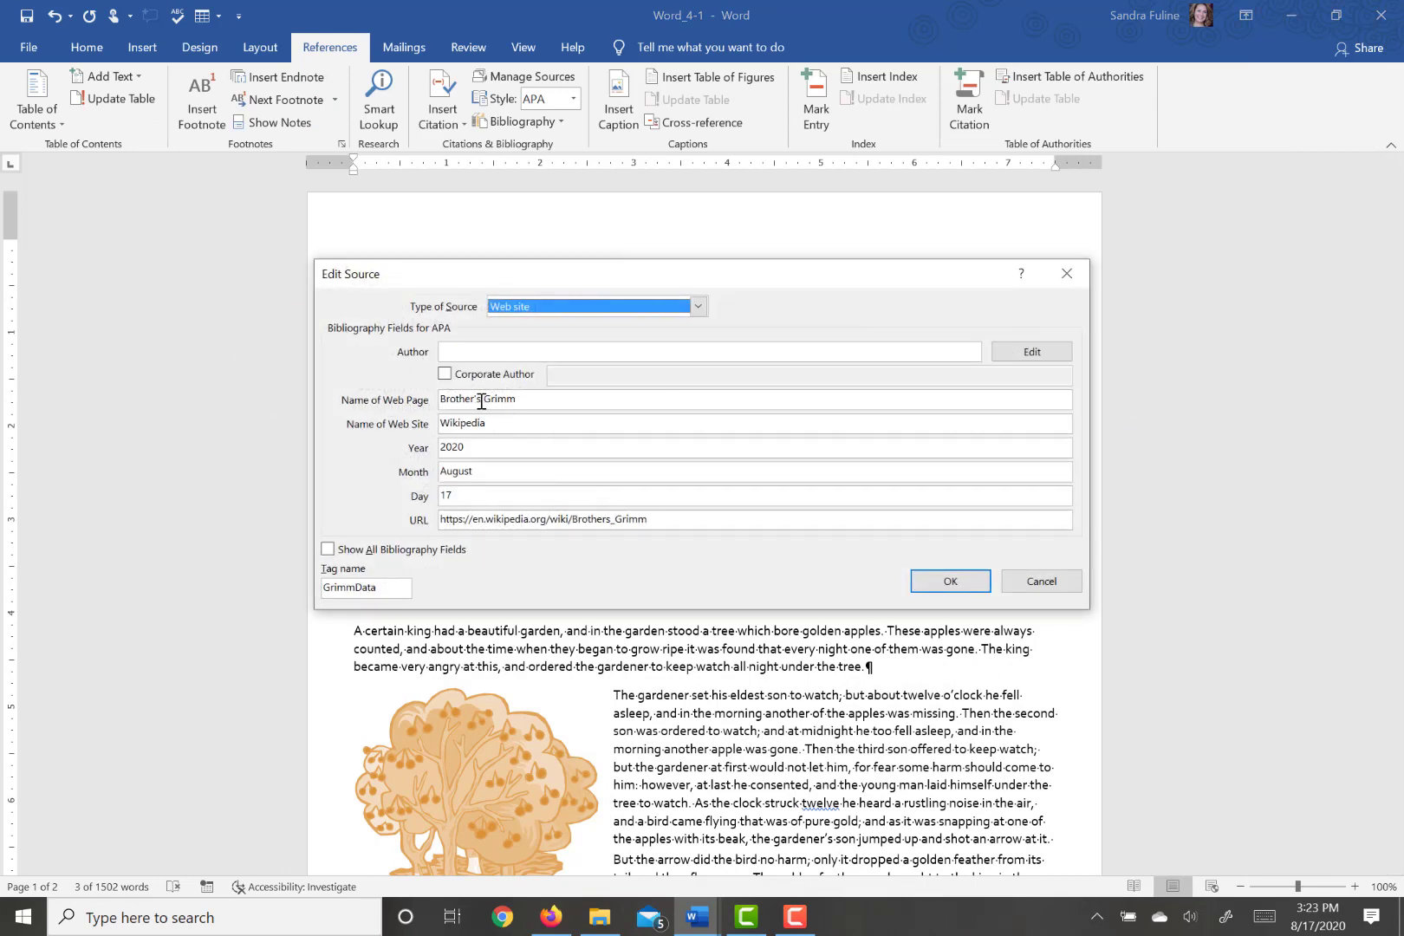
{"action": "left_click", "coordinate": [477, 401]}
{"action": "key", "text": "BackSpace"}
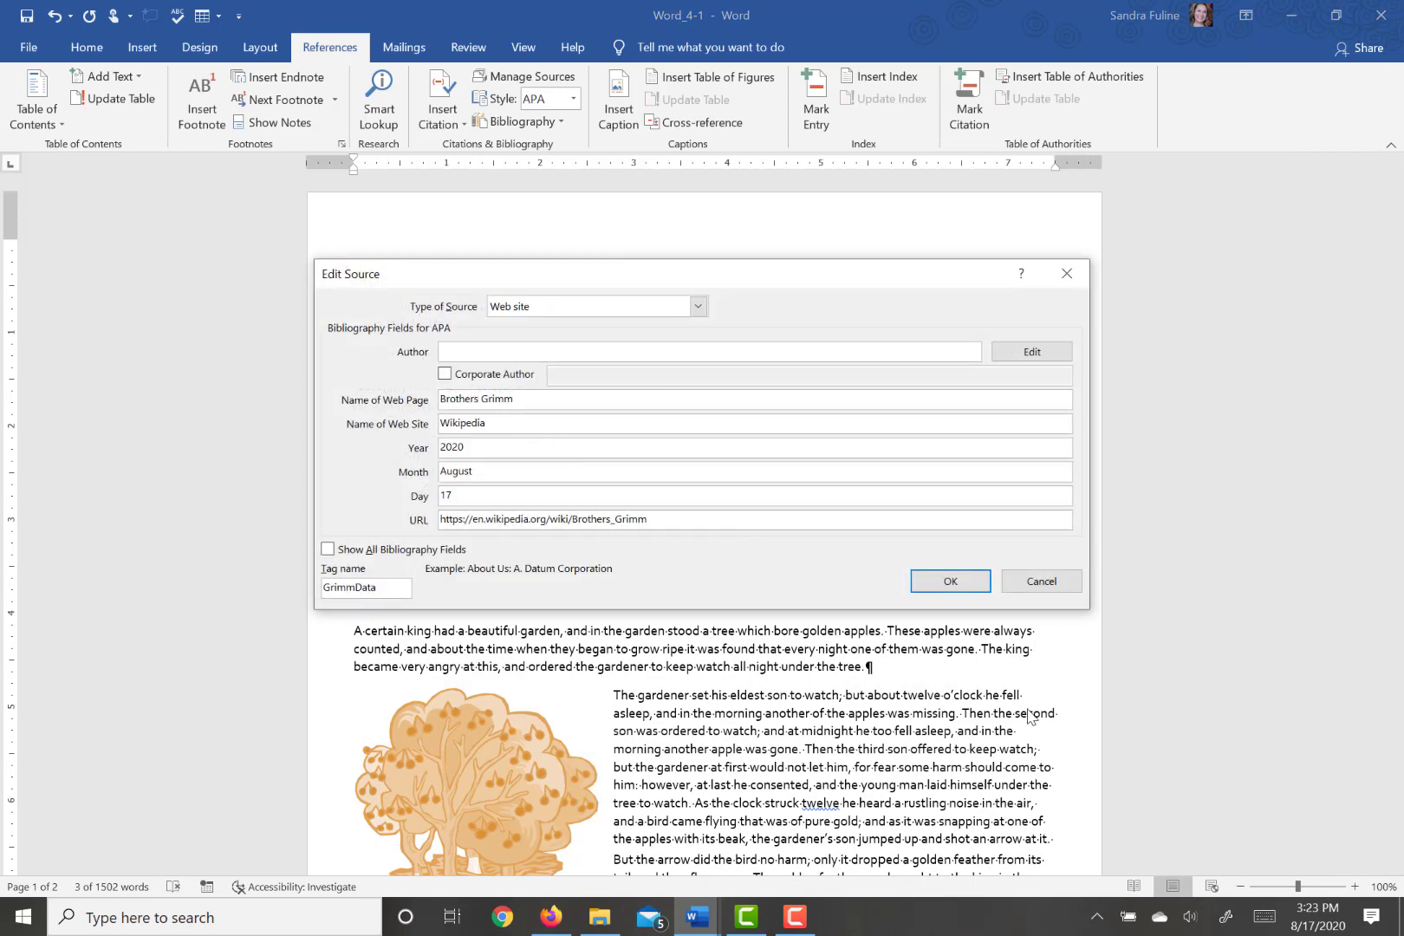
{"action": "left_click", "coordinate": [957, 582]}
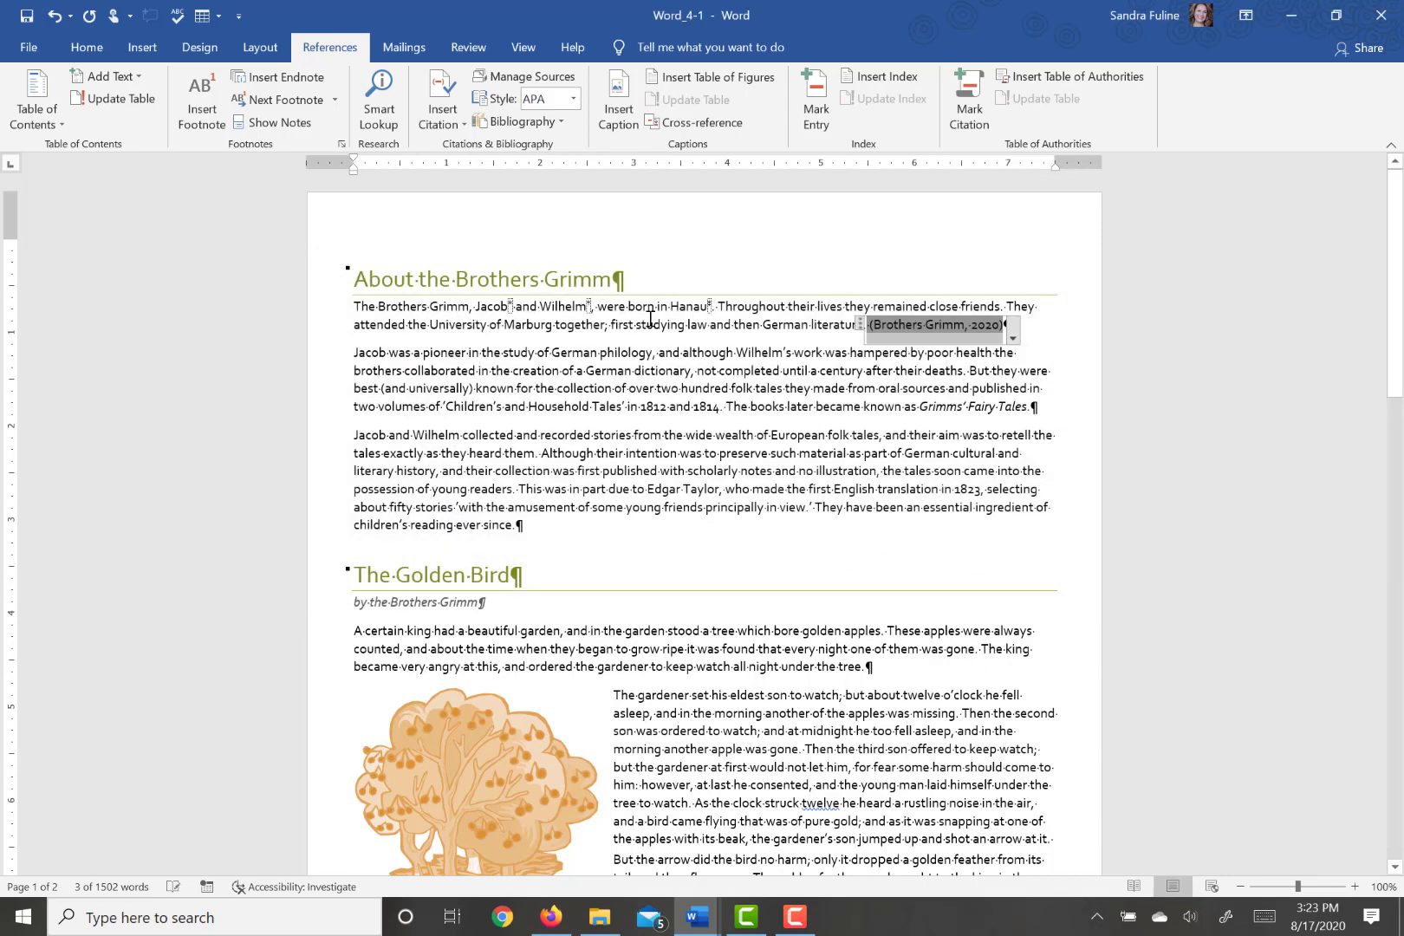
- Review the master and current source lists in the Source Manager, then close it
{"action": "left_click", "coordinate": [513, 84]}
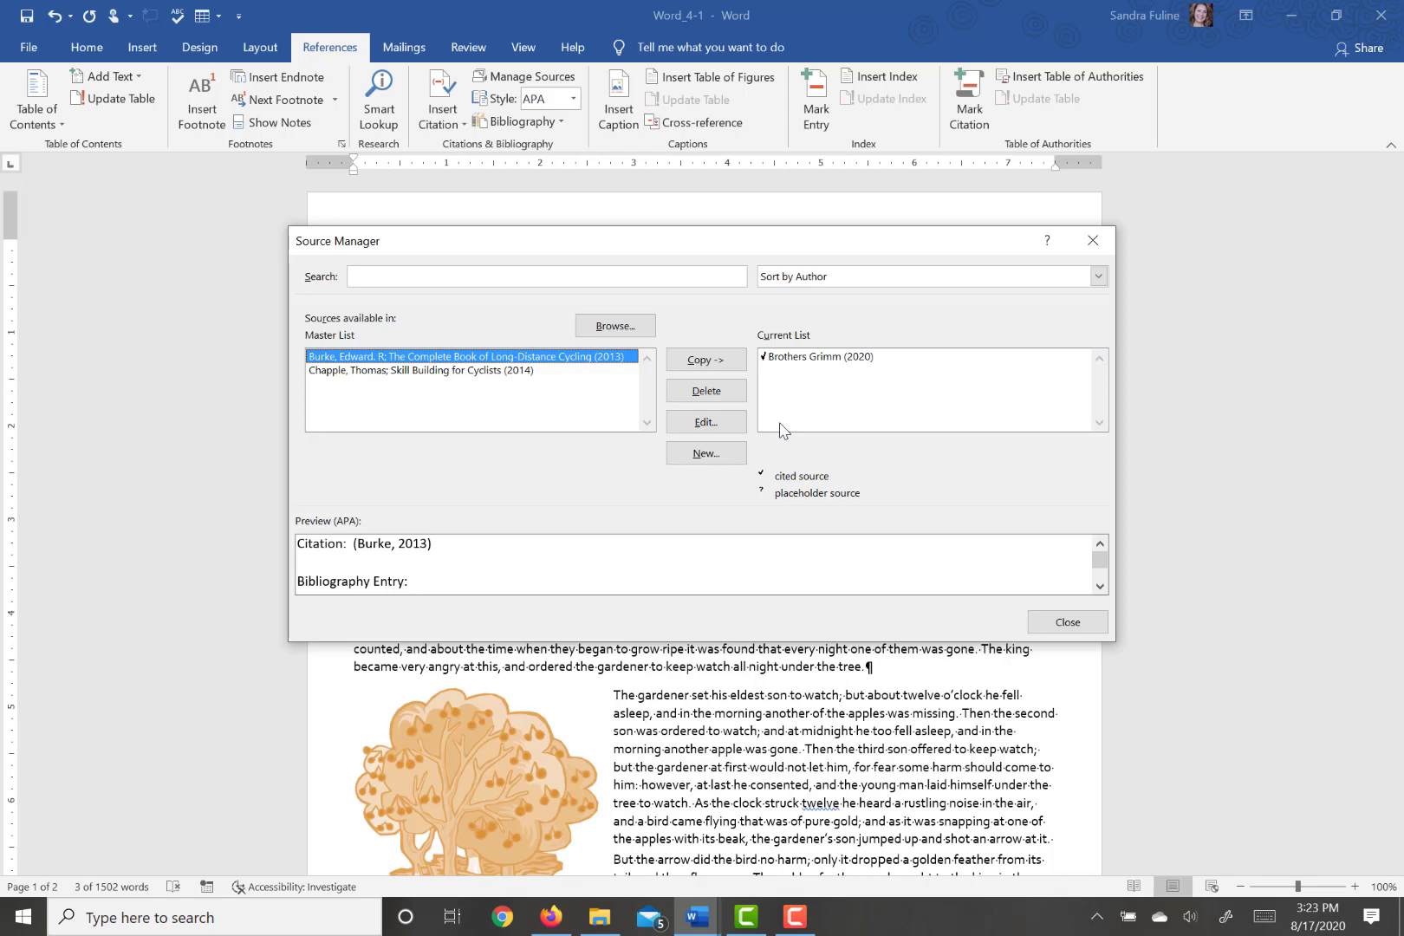
{"action": "left_click", "coordinate": [1062, 625]}
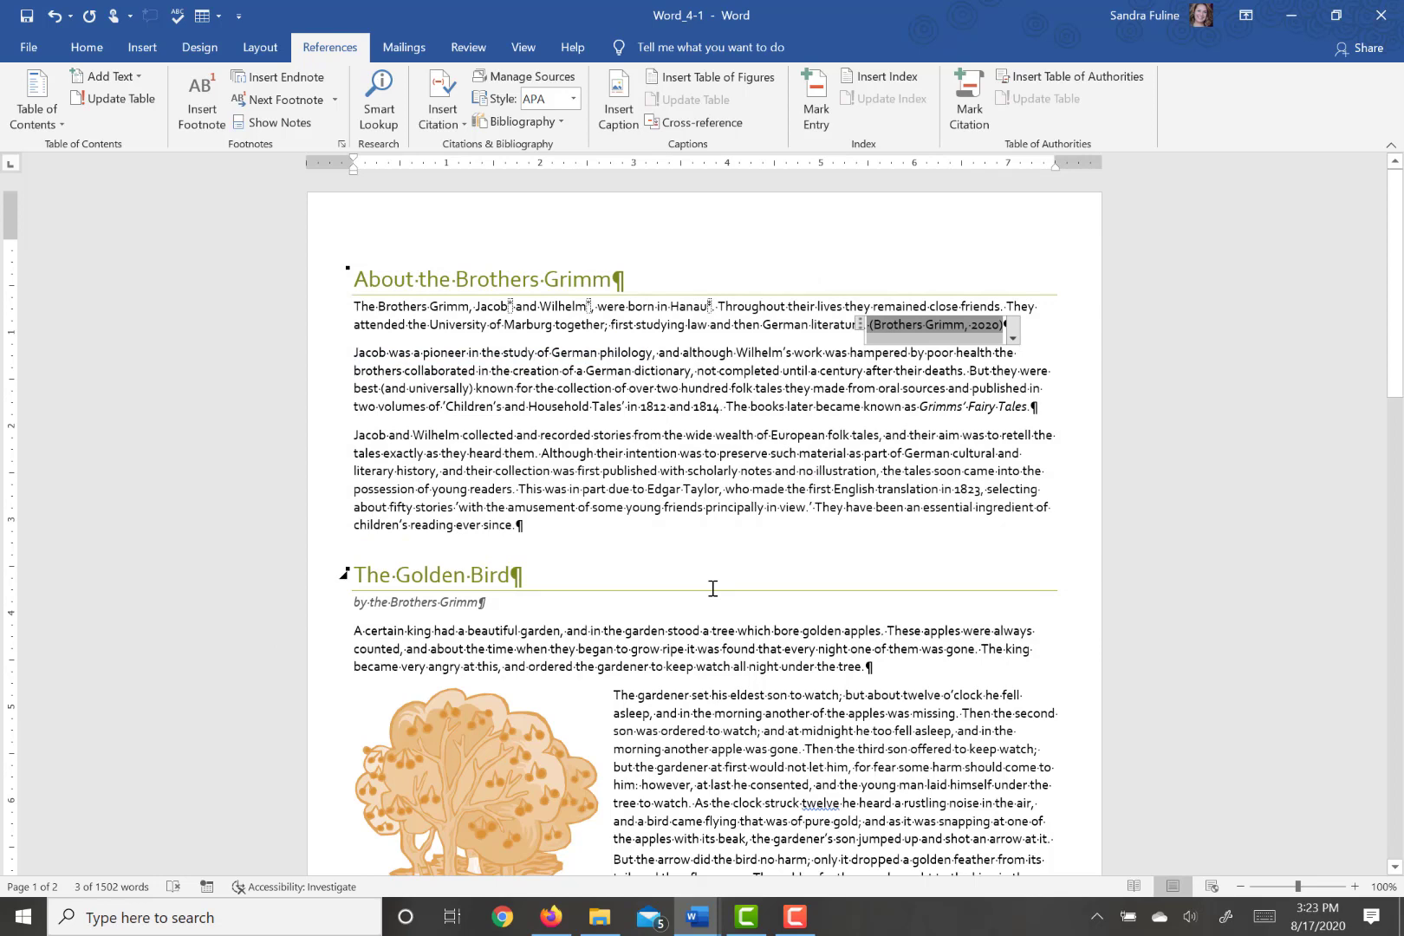
{"action": "left_click", "coordinate": [801, 919]}
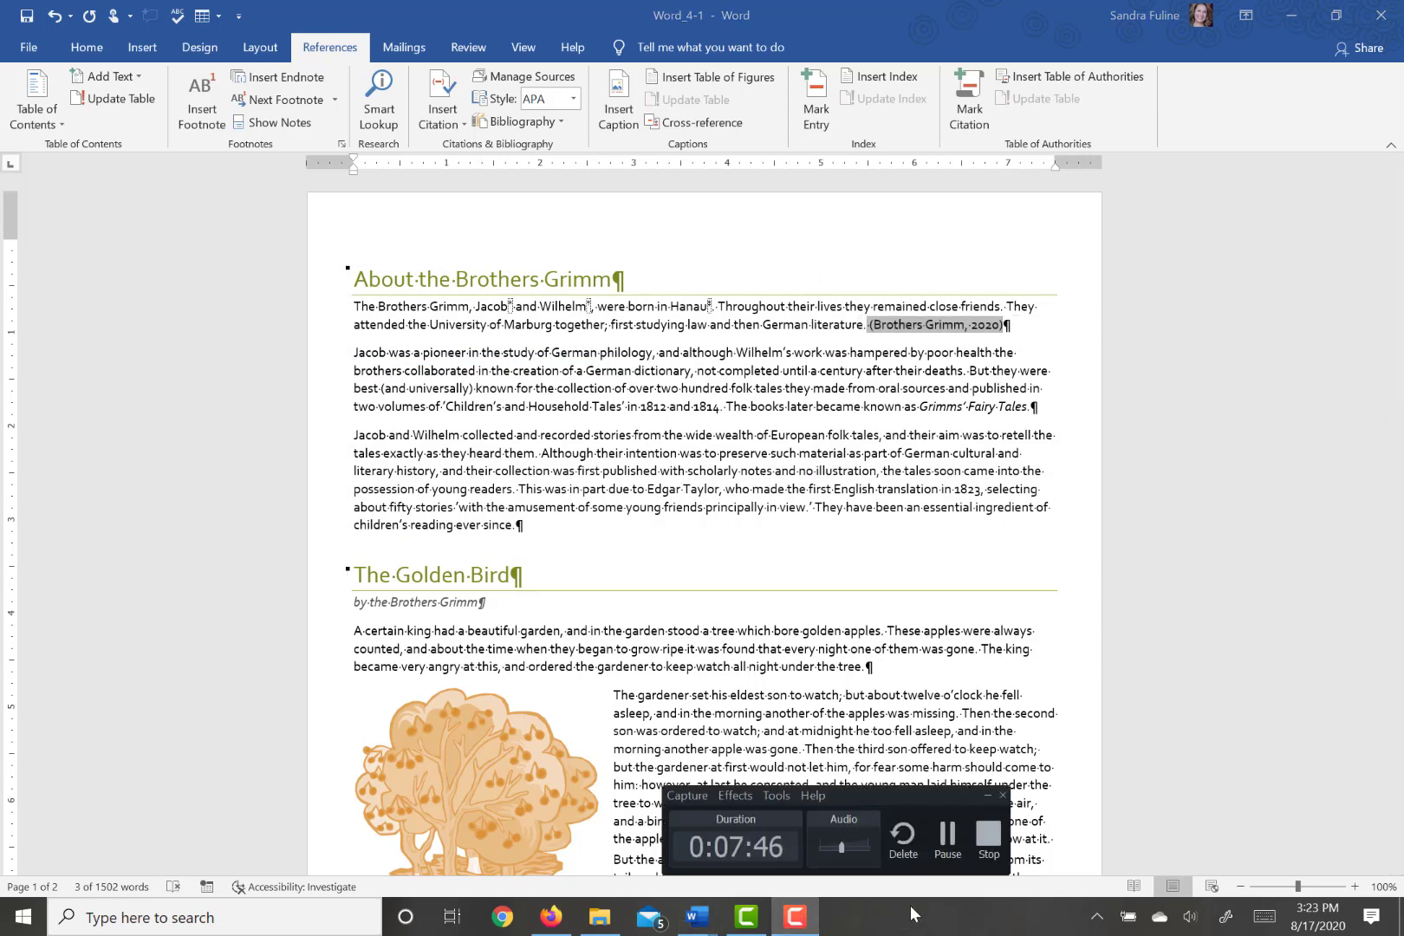